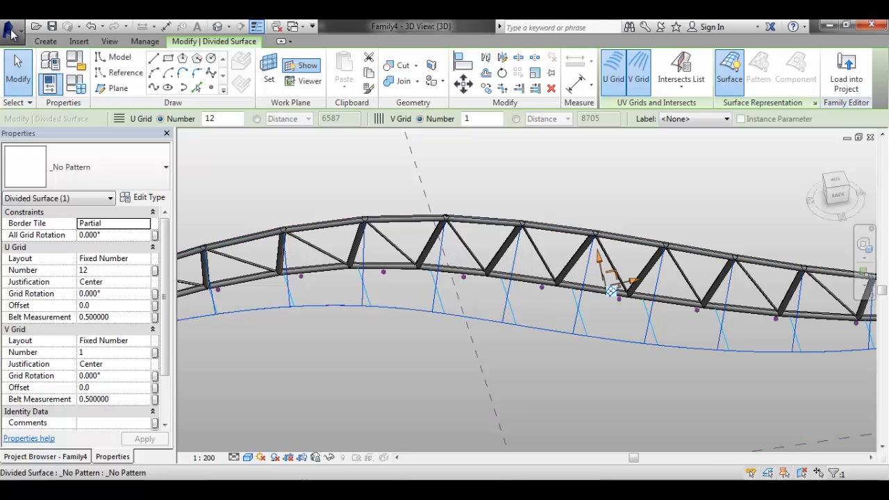
- Create a new family from the Generic Model Adaptive.rft template in the English_I template folder
click(9, 30)
mouse_move(82, 84)
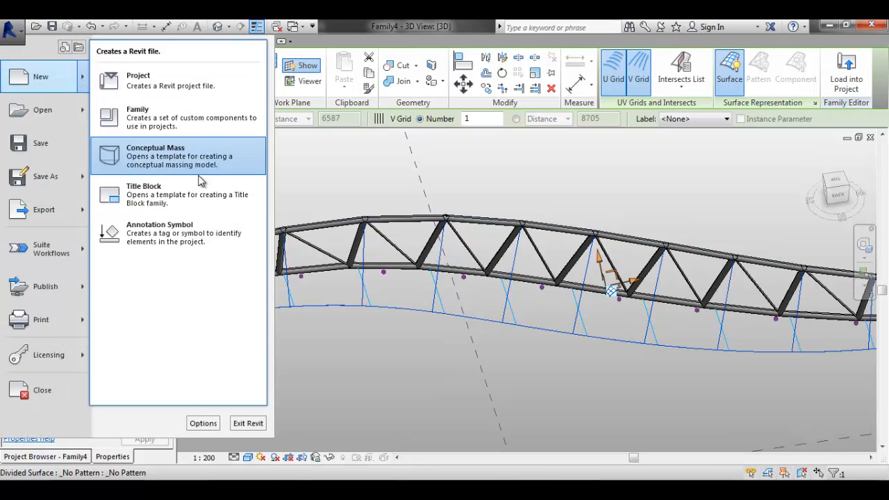
click(132, 125)
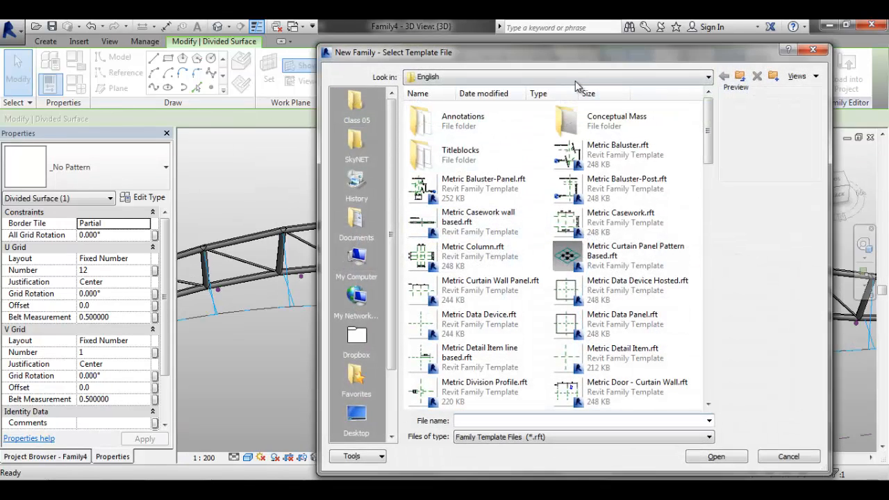
click(576, 78)
click(479, 158)
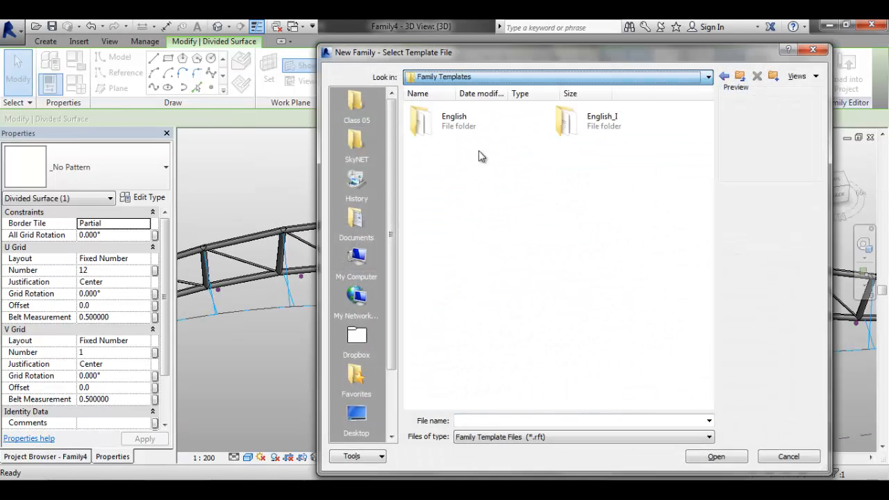
double_click(564, 122)
click(497, 285)
scroll(497, 282, down, 3)
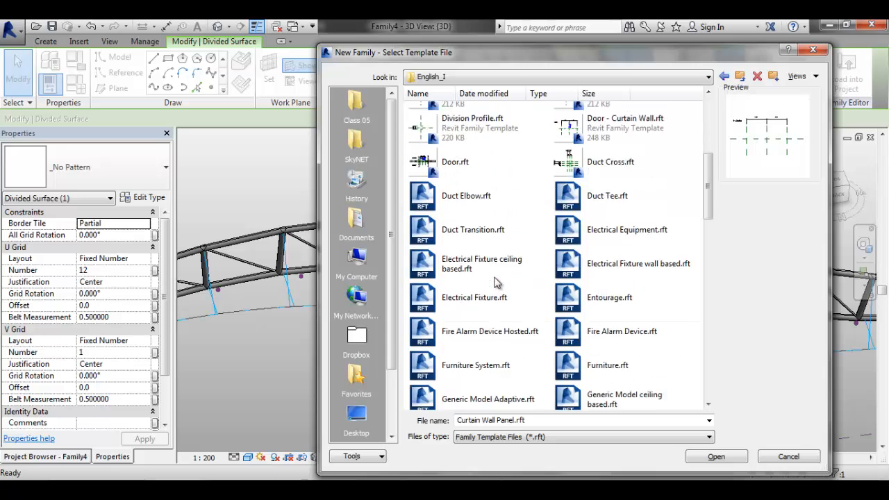
scroll(497, 282, down, 5)
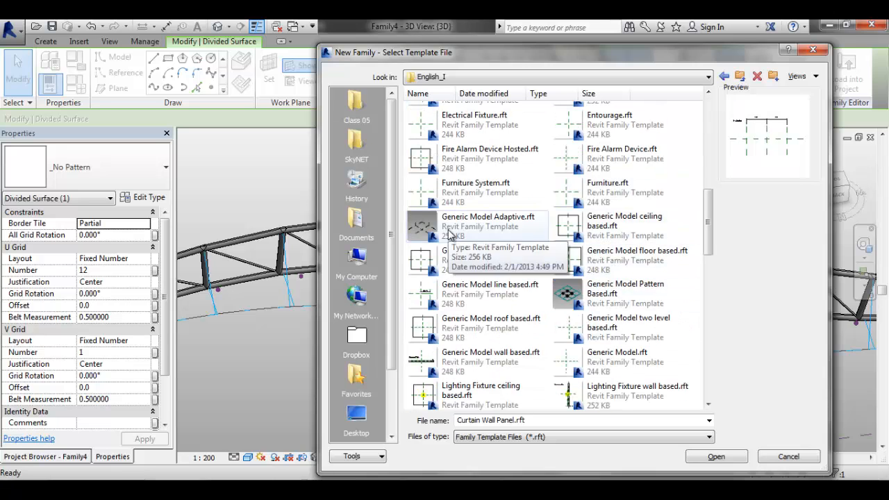
click(448, 235)
click(711, 459)
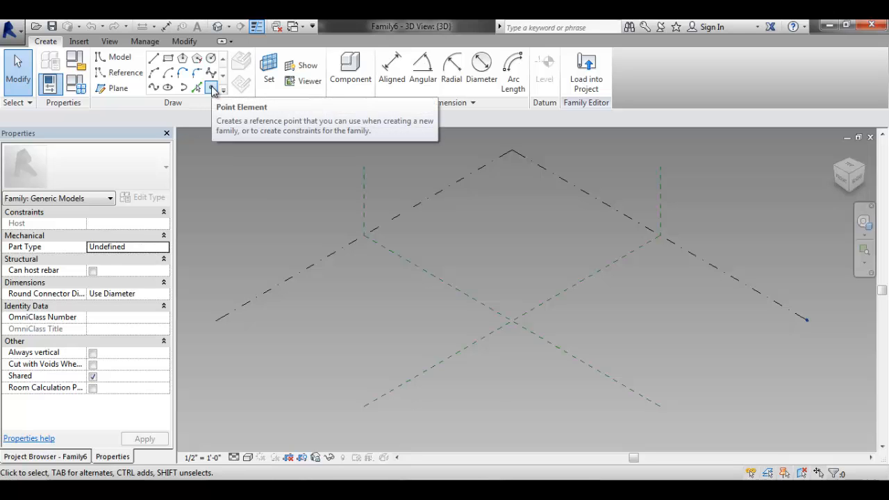
- Place three reference points spread around the centre of the reference level
click(212, 89)
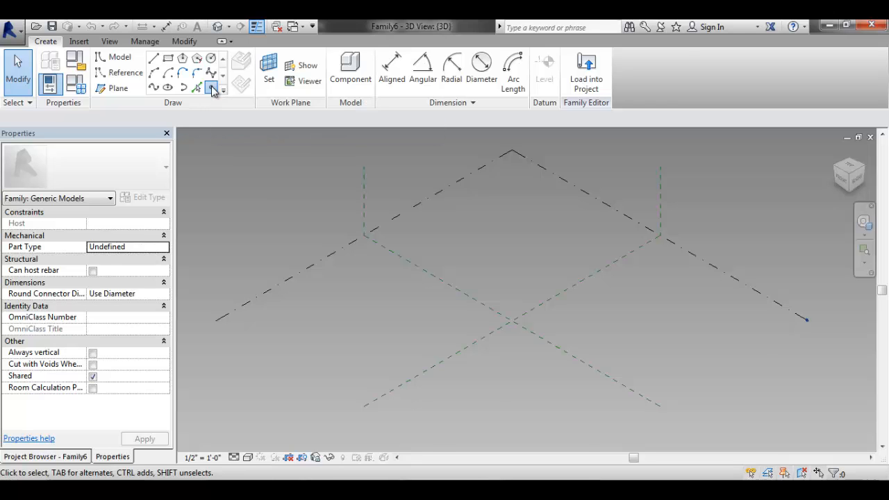
click(450, 390)
click(445, 249)
click(567, 264)
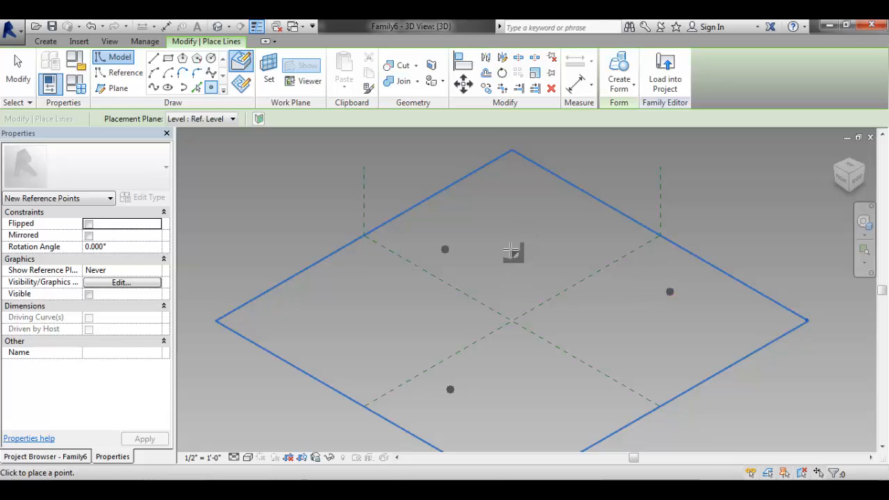
key(Escape)
key(Escape)
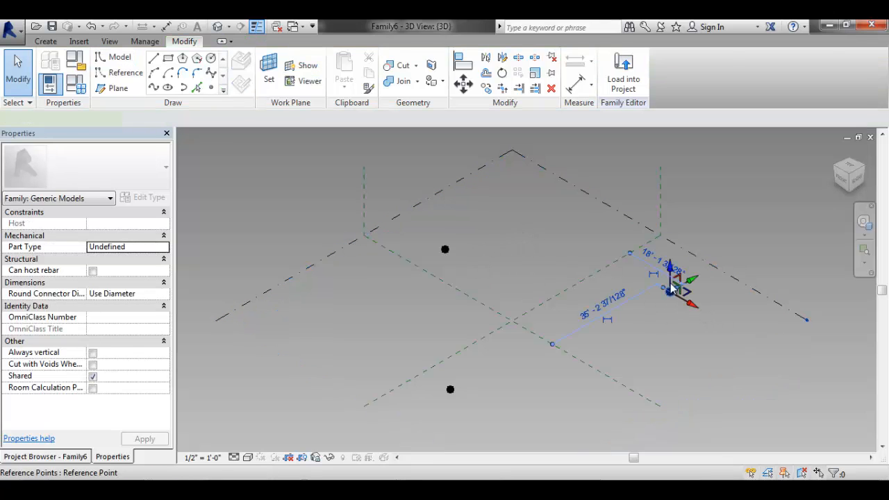
- Move two reference points vertically above the reference level and lower the front one about 4' 7" below it
drag(671, 270, 675, 233)
click(485, 333)
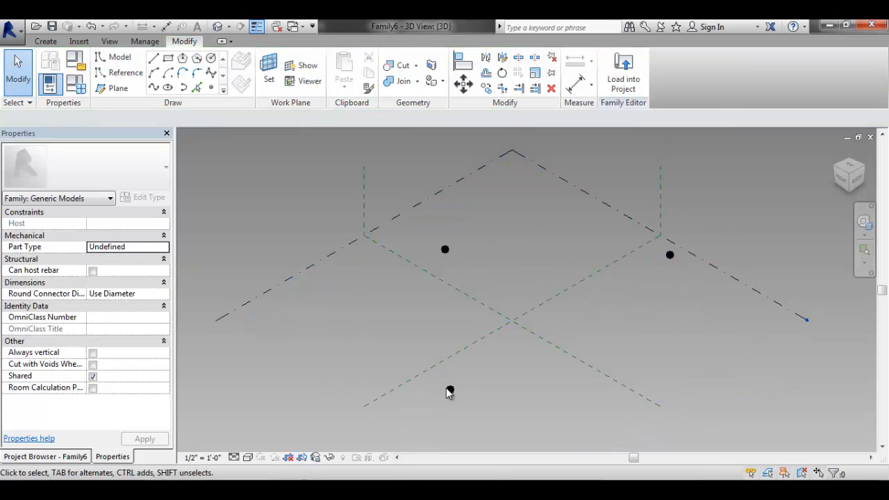
drag(450, 391, 450, 407)
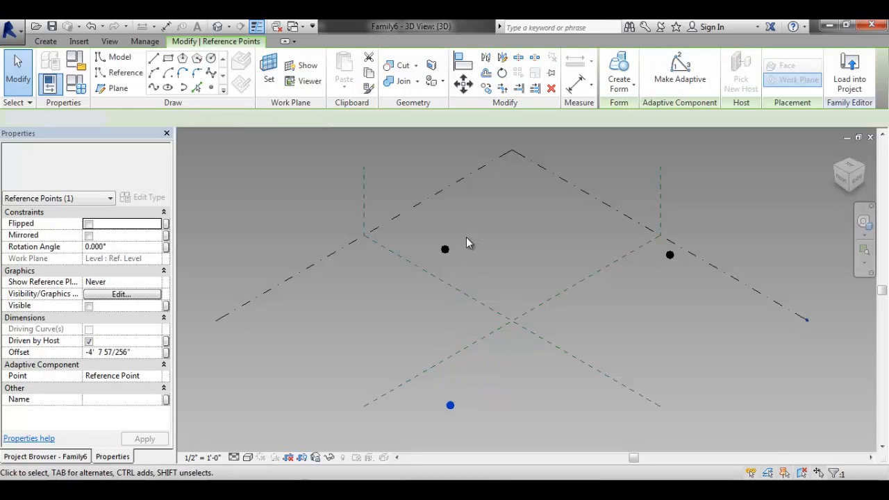
click(466, 243)
drag(446, 249, 446, 236)
click(504, 219)
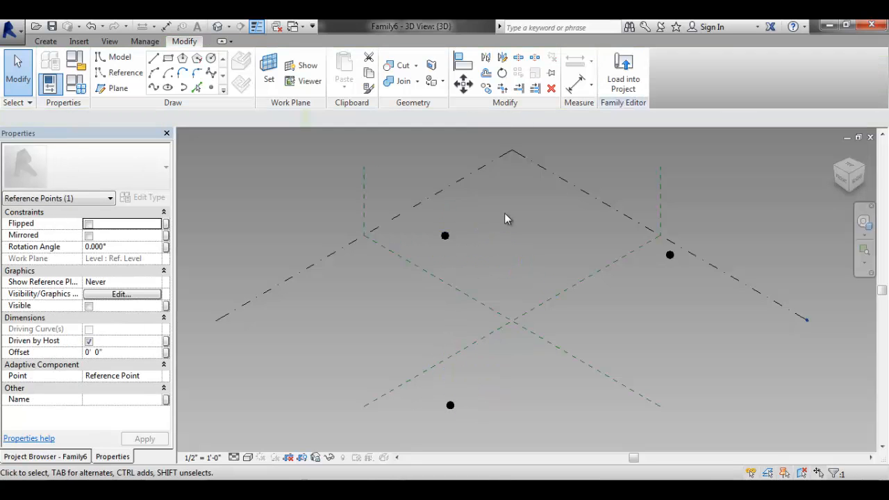
- Switch to the Family4 truss model and open one of its truss panels in the family editor
key(ctrl+Tab)
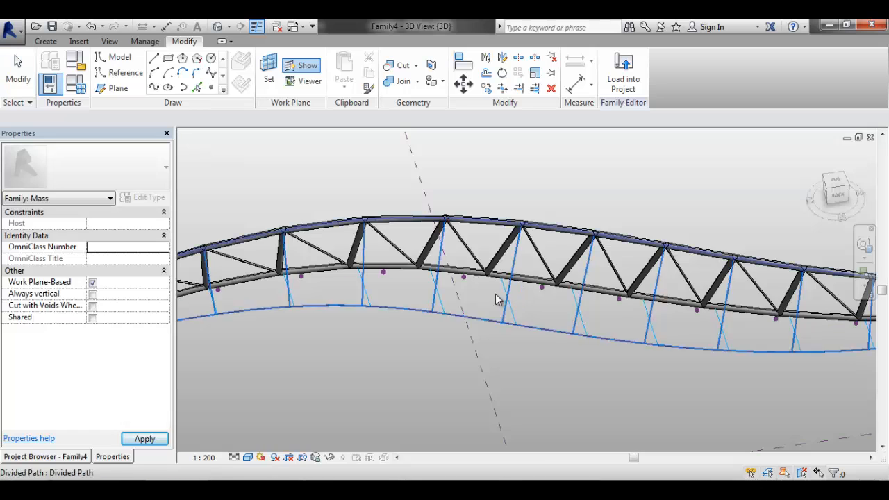
key(Tab)
click(508, 225)
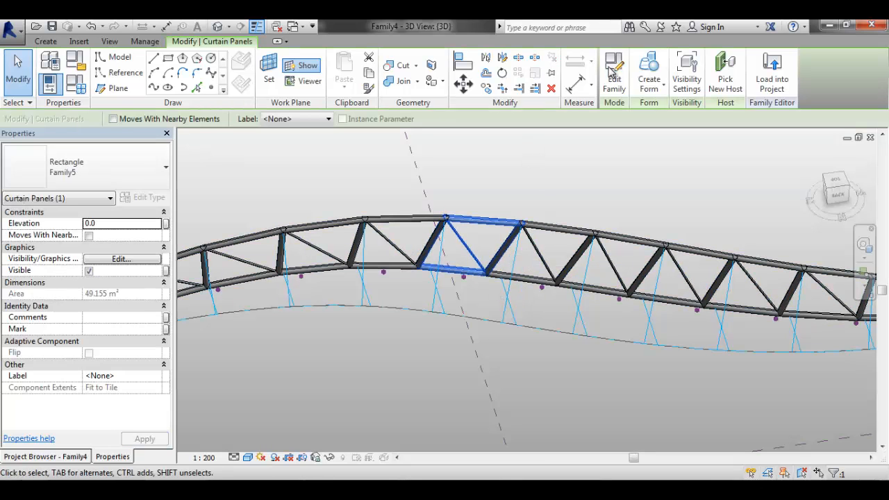
click(615, 73)
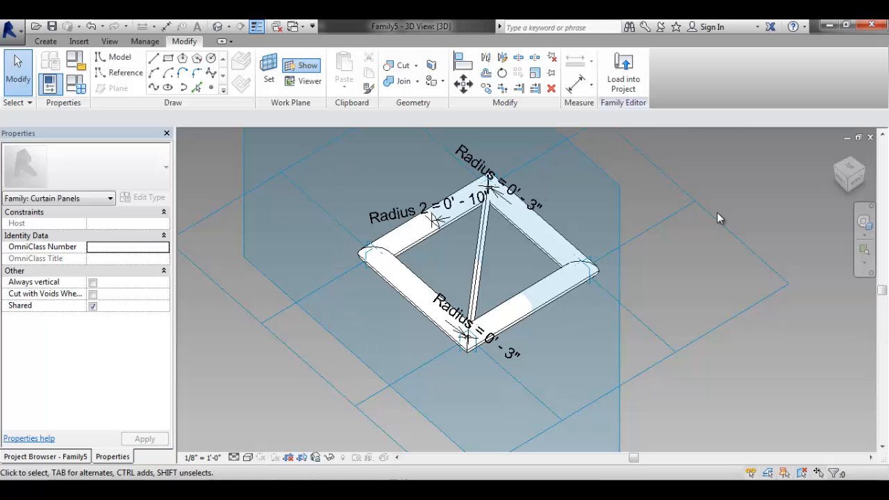
- Select everything in the panel family and filter the selection down to Adaptive Points only
drag(717, 218, 192, 421)
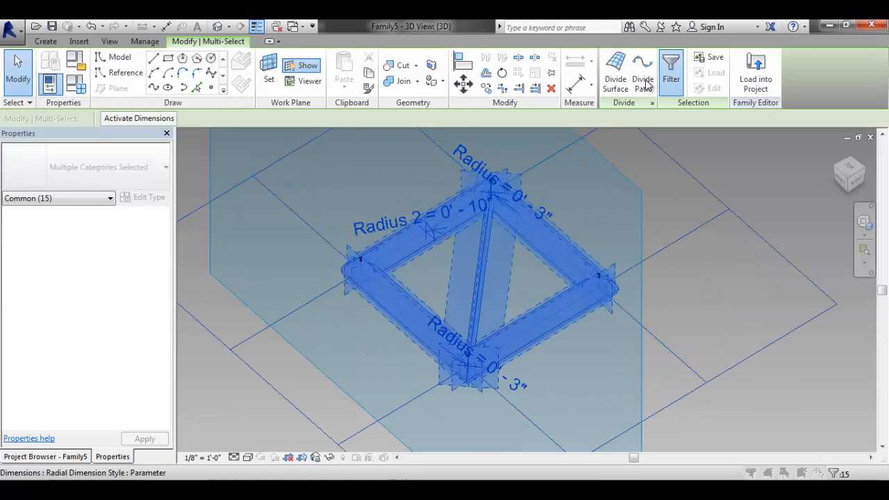
click(671, 73)
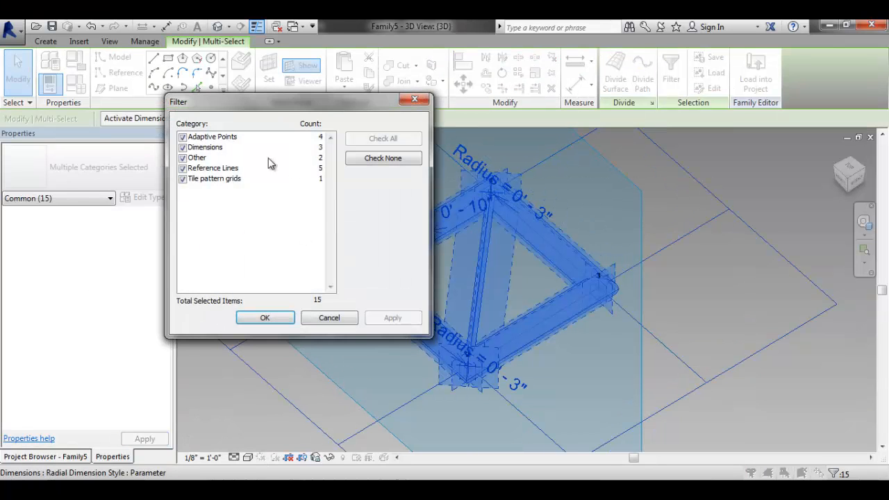
click(182, 159)
click(183, 169)
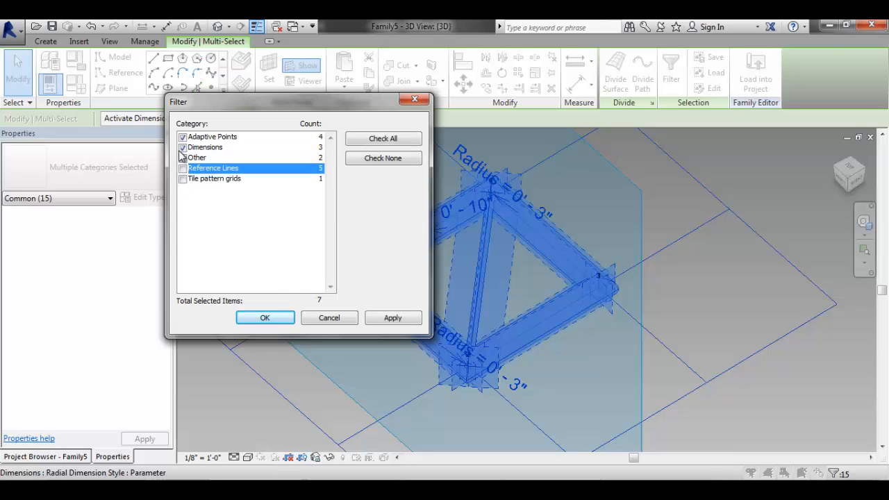
click(182, 148)
click(407, 324)
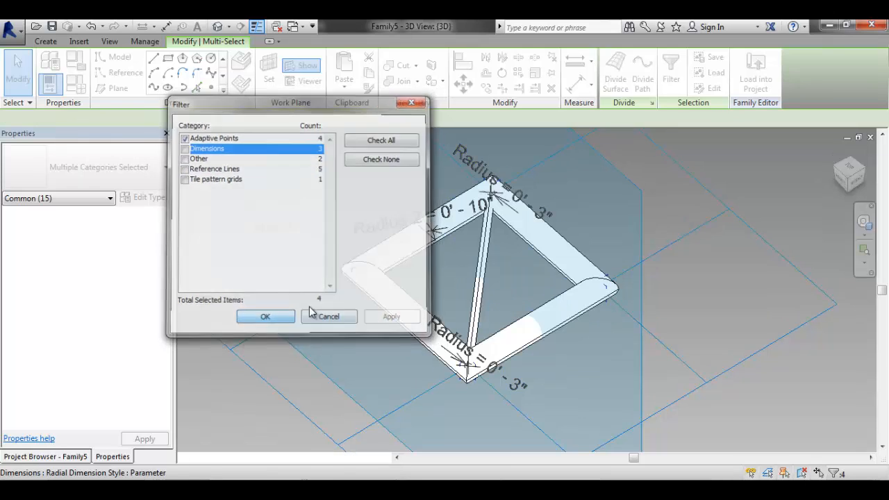
click(265, 318)
- Temporarily isolate the selected adaptive points and reselect all four to examine their placement numbers
click(330, 457)
click(358, 386)
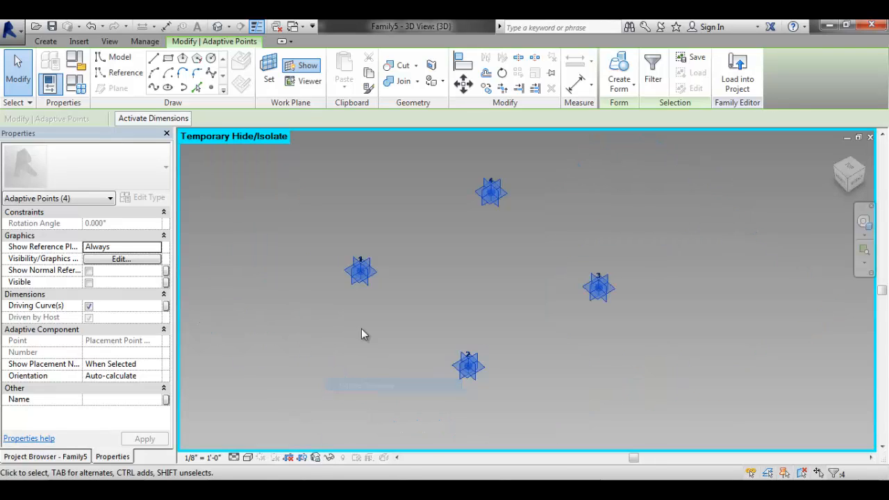
click(410, 288)
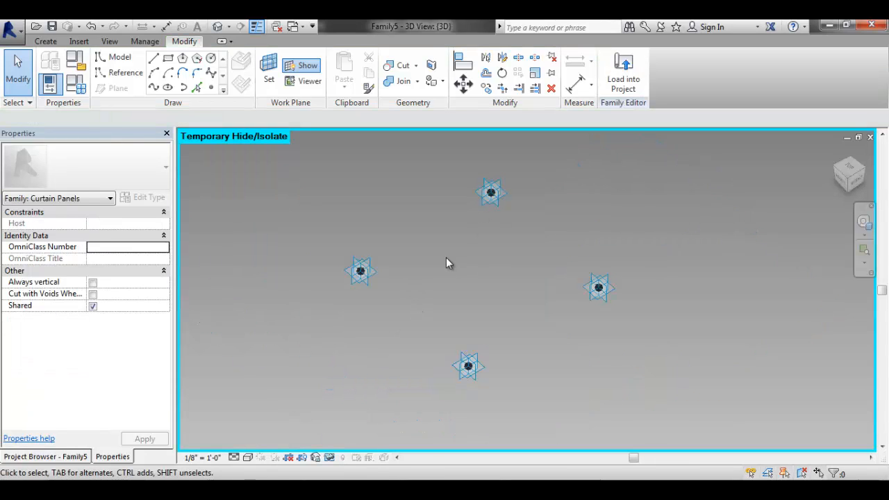
drag(702, 148, 254, 399)
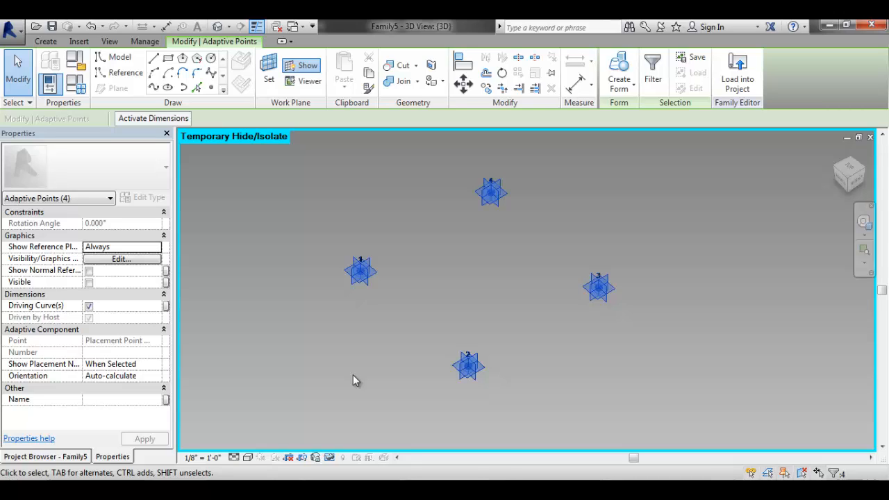
- Cycle through the other open family views and return to the Family6 3D view
key(ctrl+Tab)
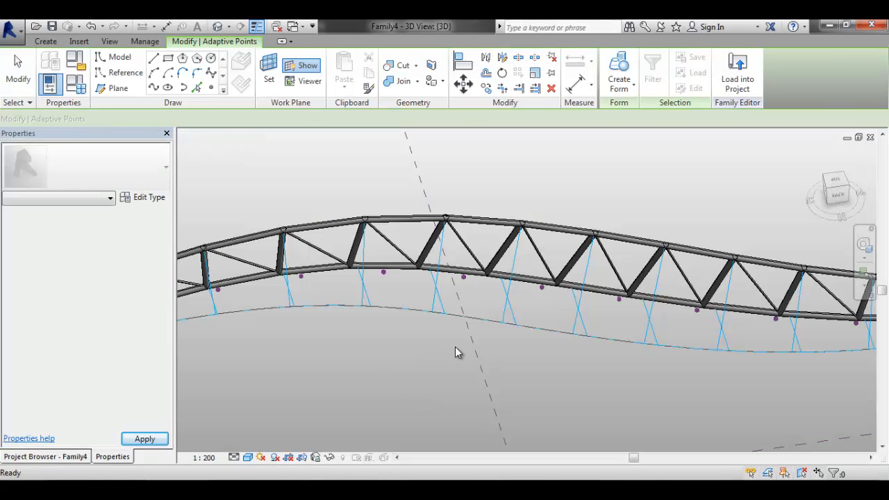
key(ctrl+Tab)
key(ctrl+Tab)
key(ctrl+Tab)
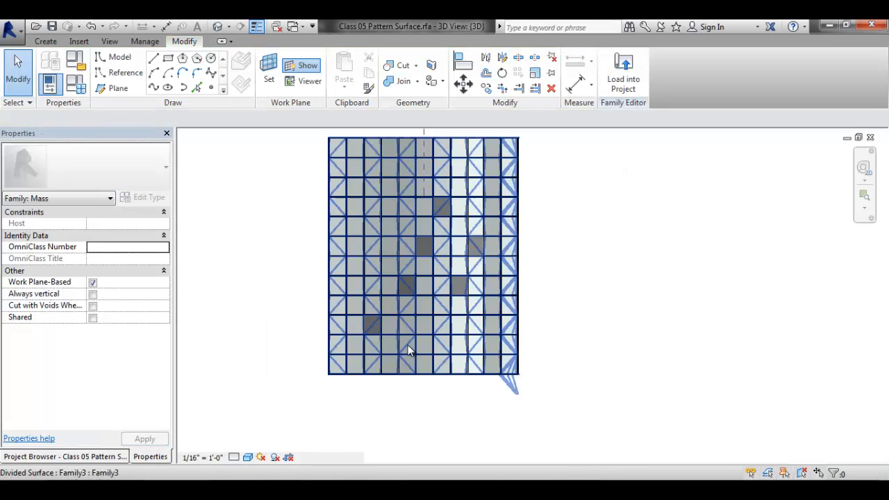
key(ctrl+Tab)
key(ctrl+Tab)
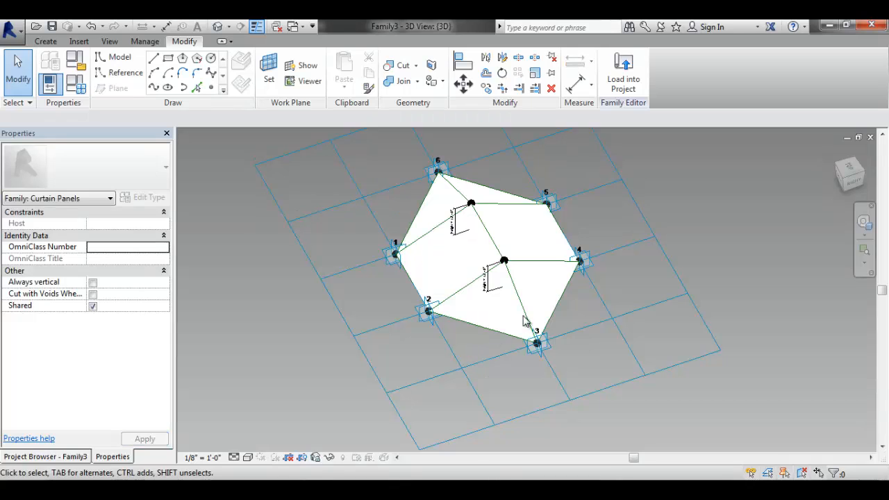
key(ctrl+Tab)
key(ctrl+Tab)
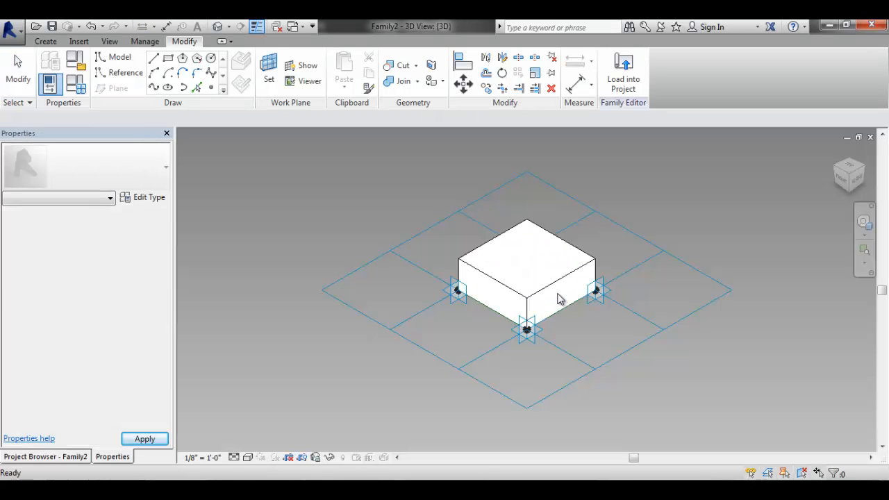
key(ctrl+Tab)
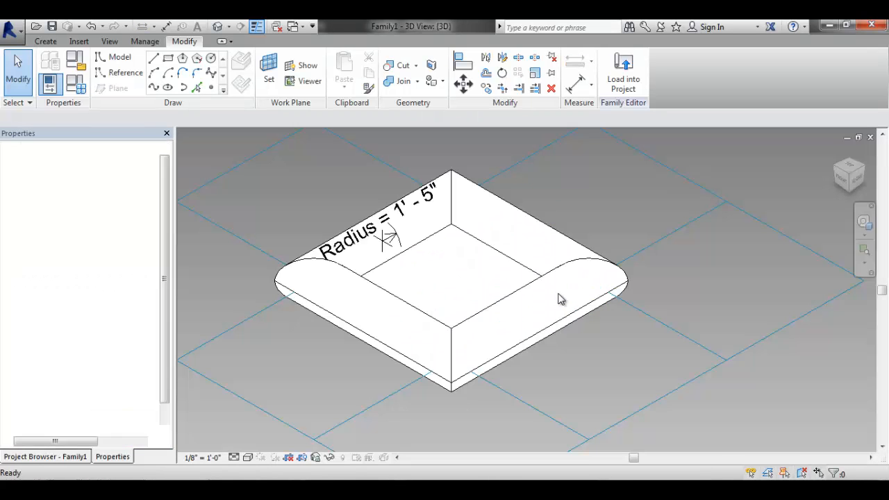
key(ctrl+Tab)
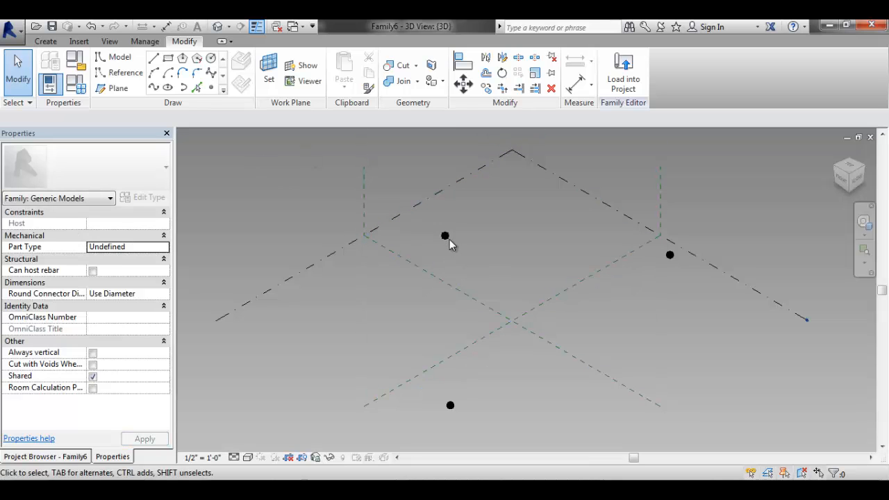
- Select the three reference points, front one first and the far-side one last, and make them adaptive
click(669, 255)
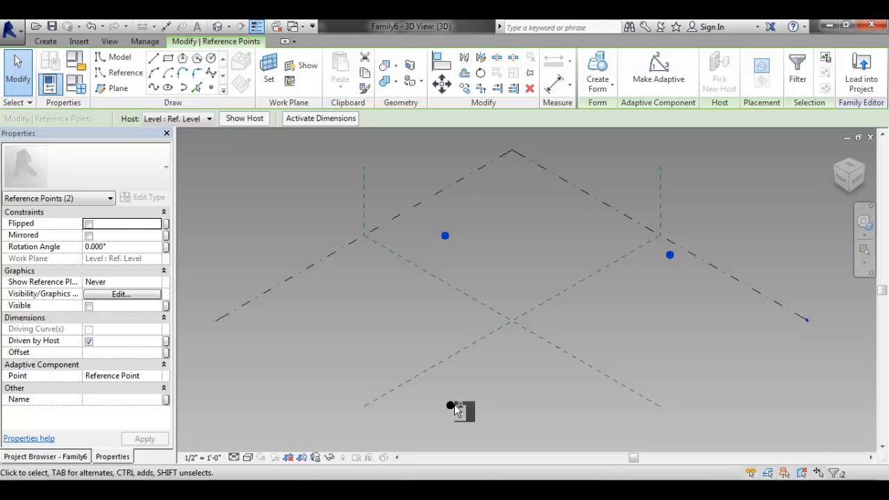
drag(499, 392, 435, 425)
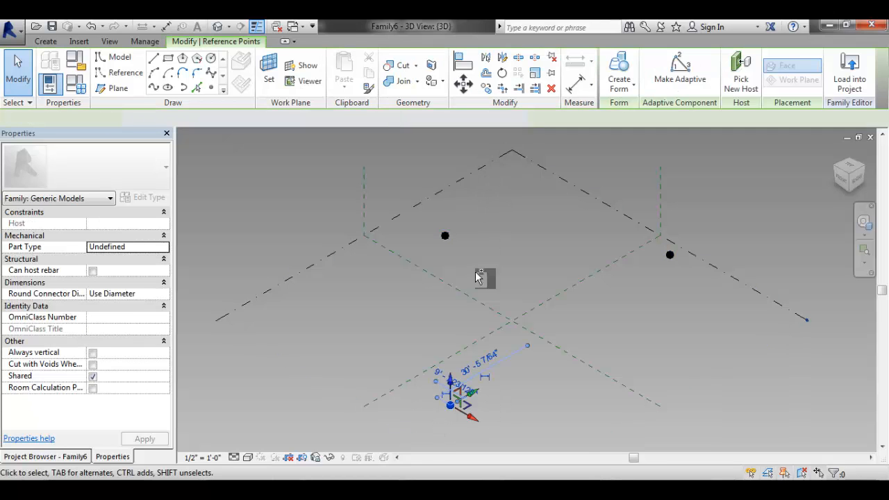
ctrl+click(445, 236)
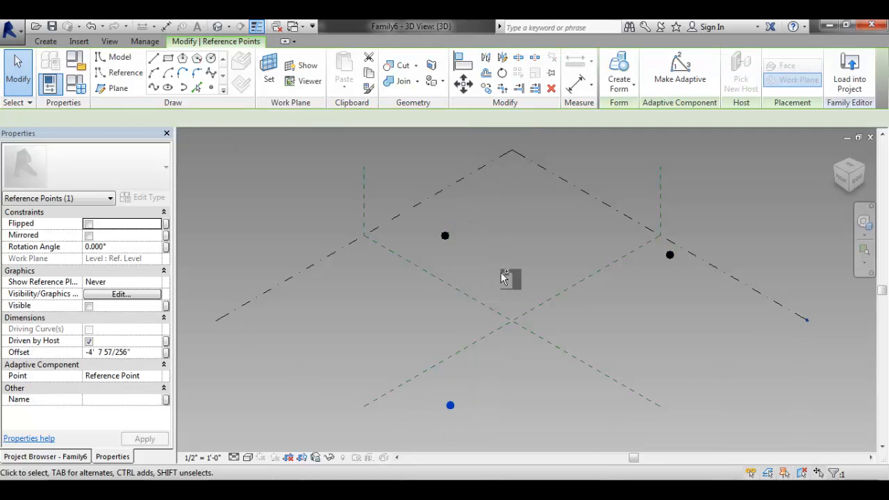
ctrl+click(669, 255)
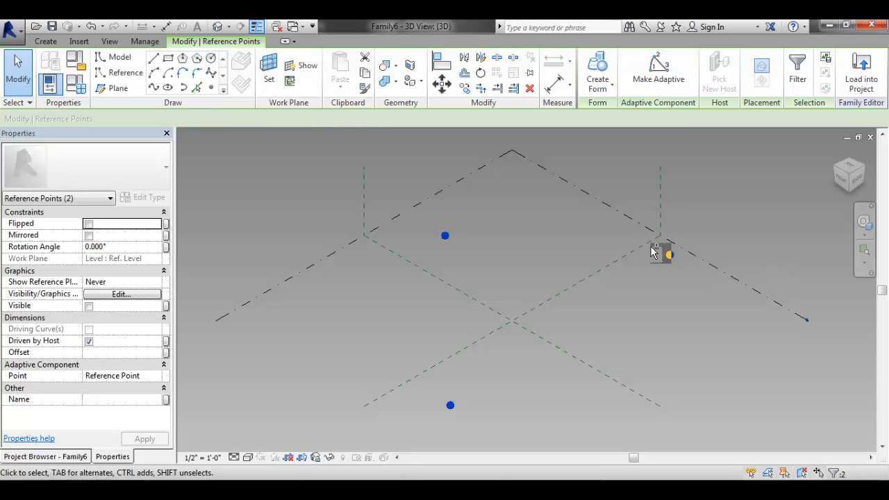
click(672, 85)
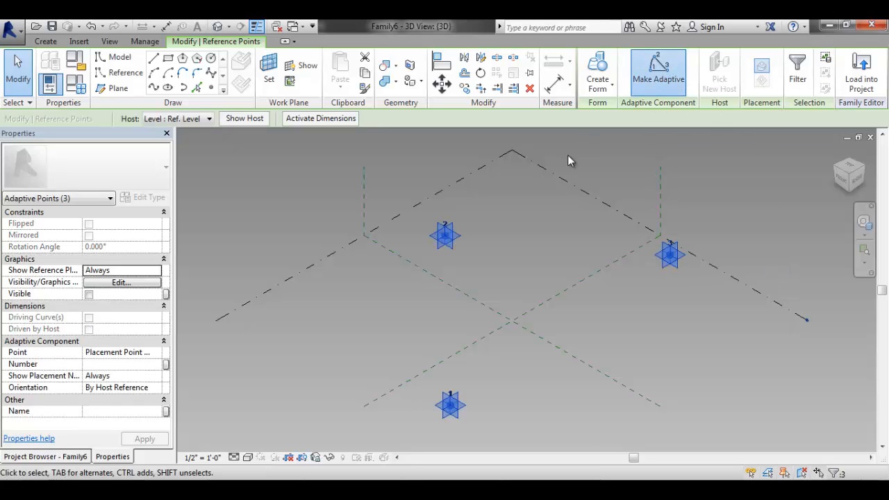
click(561, 237)
- Place two more reference points on the reference level, one near the centre and one between adaptive points 1 and 3
middle_drag(633, 300, 560, 297)
scroll(583, 299, down, 1)
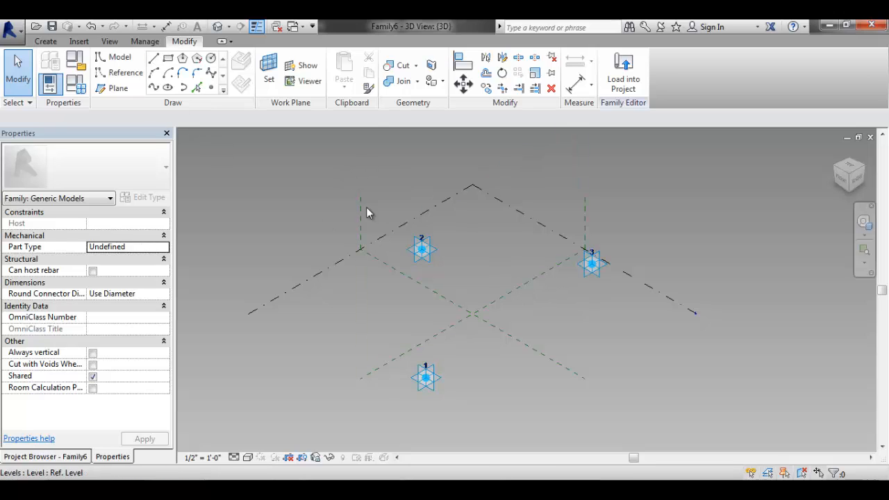
click(210, 88)
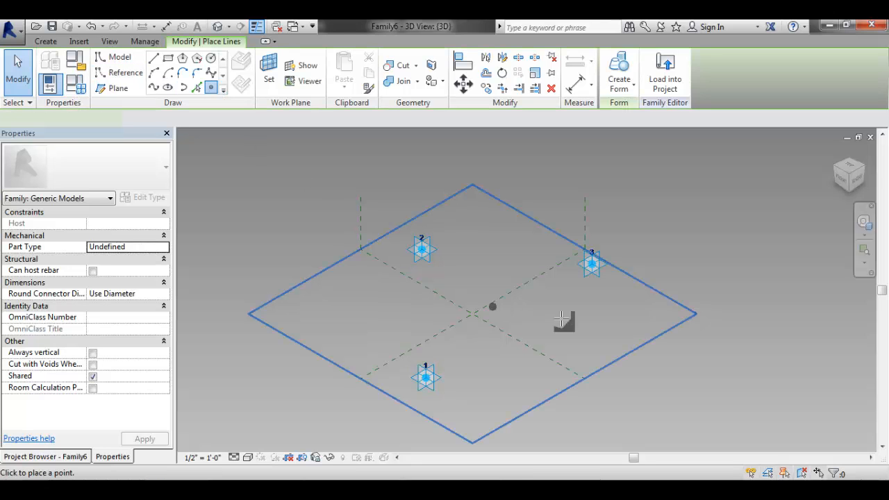
click(578, 327)
click(484, 297)
key(Escape)
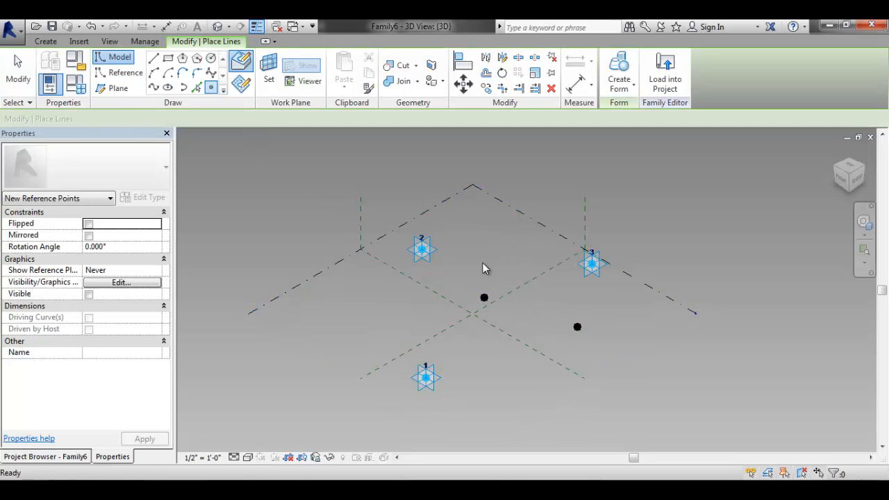
key(Escape)
- Select the two new reference points together and make them adaptive
click(485, 298)
ctrl+click(577, 328)
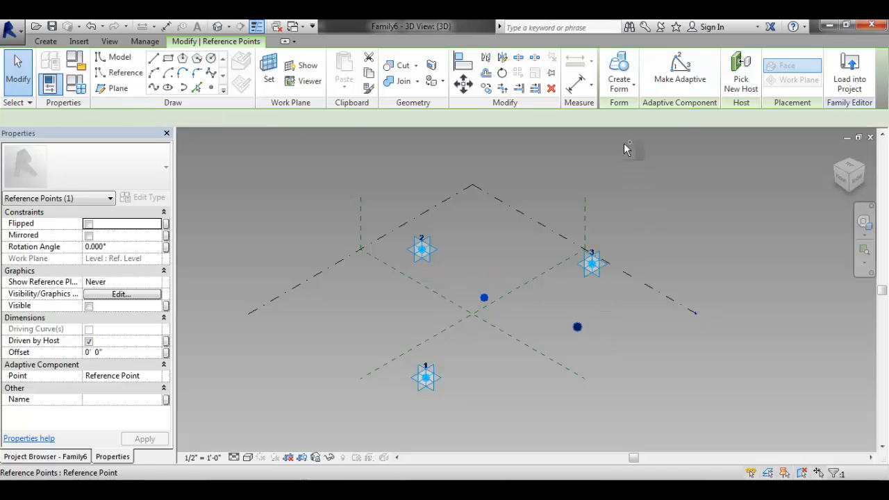
click(680, 69)
click(732, 281)
scroll(658, 296, up, 2)
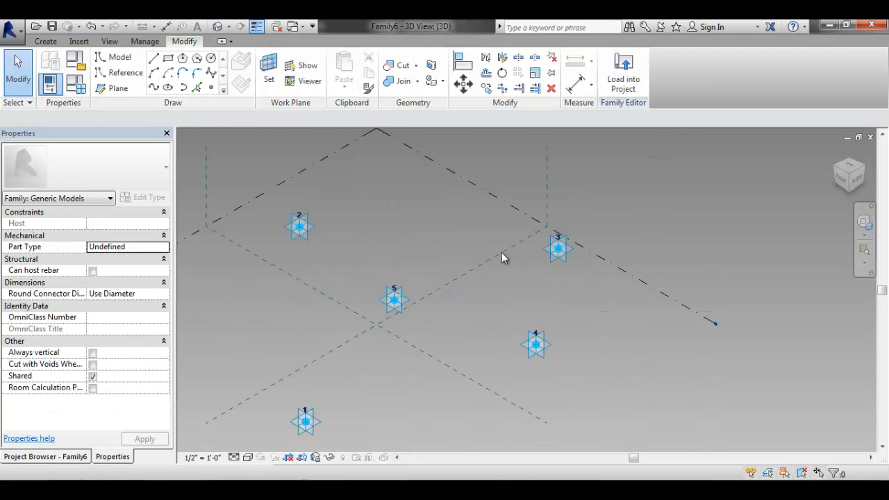
scroll(430, 228, down, 2)
- Draw a closed loop of chained model lines through adaptive points 1, 2, 3, 4 and back to 1
click(120, 58)
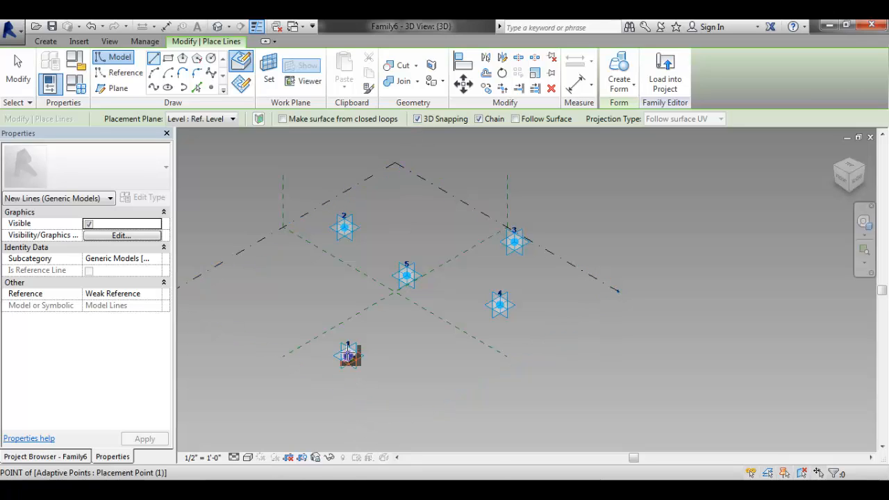
click(349, 356)
click(344, 226)
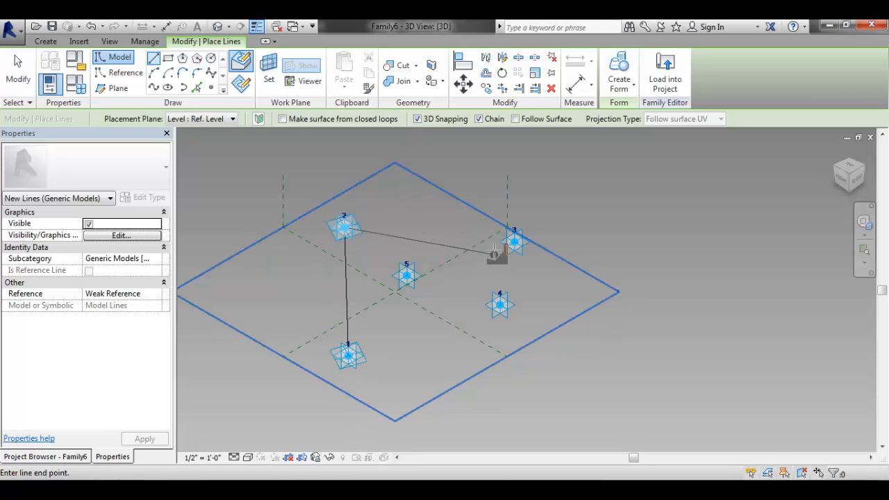
click(514, 241)
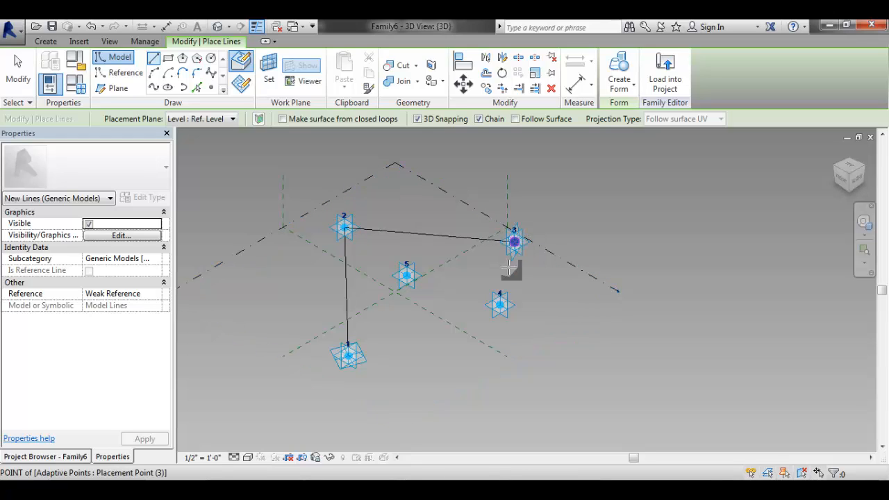
click(500, 303)
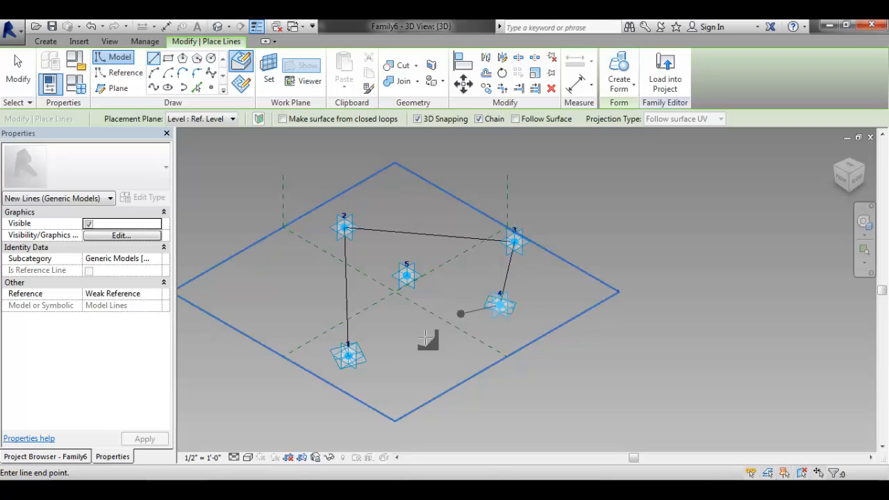
click(350, 360)
key(Escape)
key(Escape)
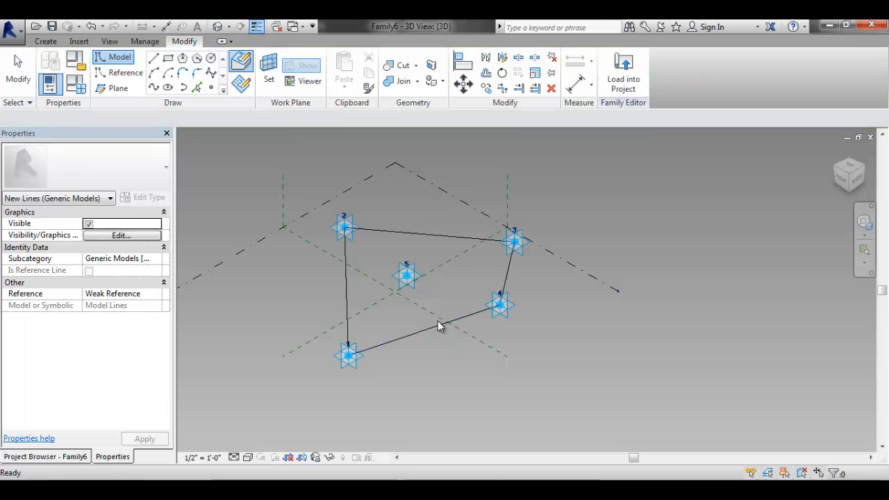
key(Escape)
- Draw model lines connecting central adaptive point 5 to each of corner points 1, 2, 4 and 3
click(130, 76)
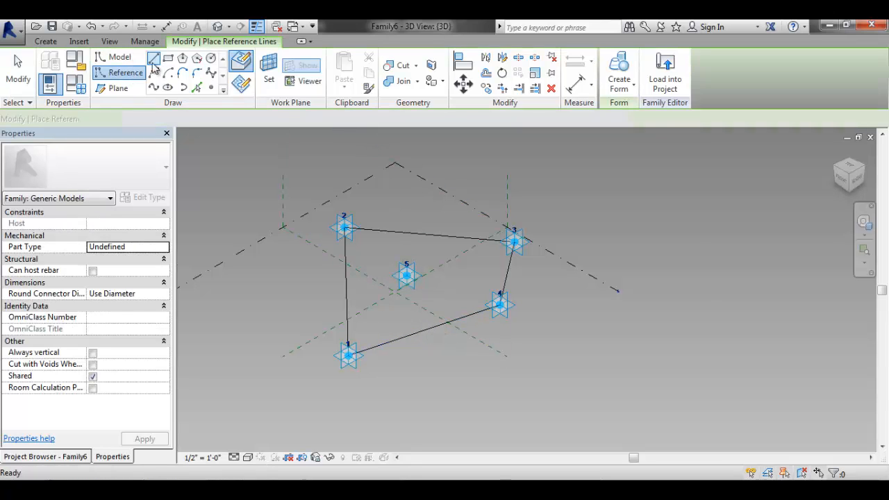
click(100, 57)
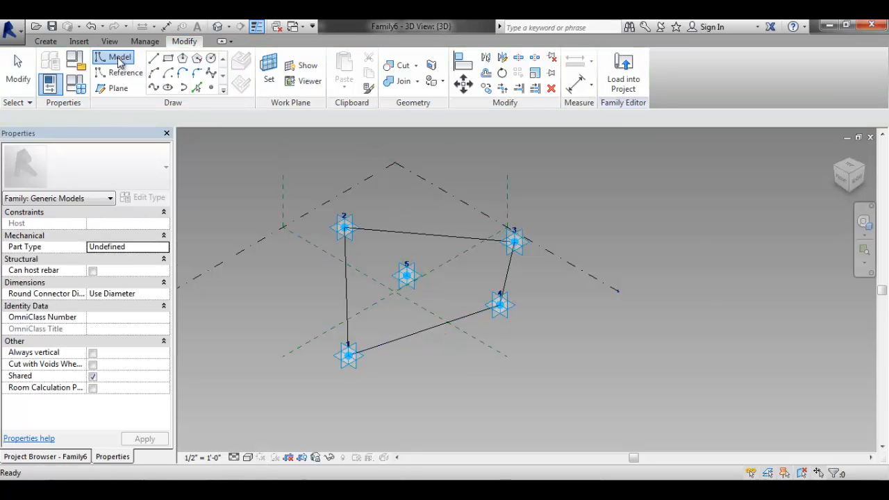
click(348, 357)
click(407, 275)
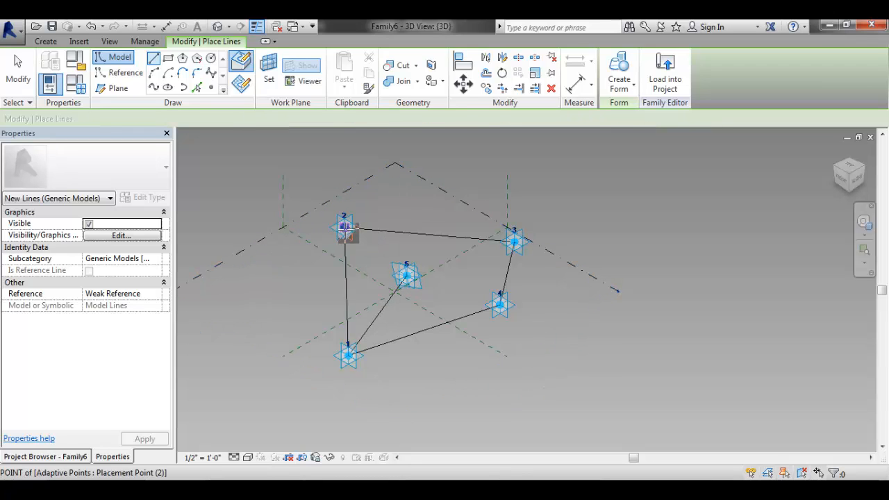
click(345, 226)
click(407, 275)
click(499, 304)
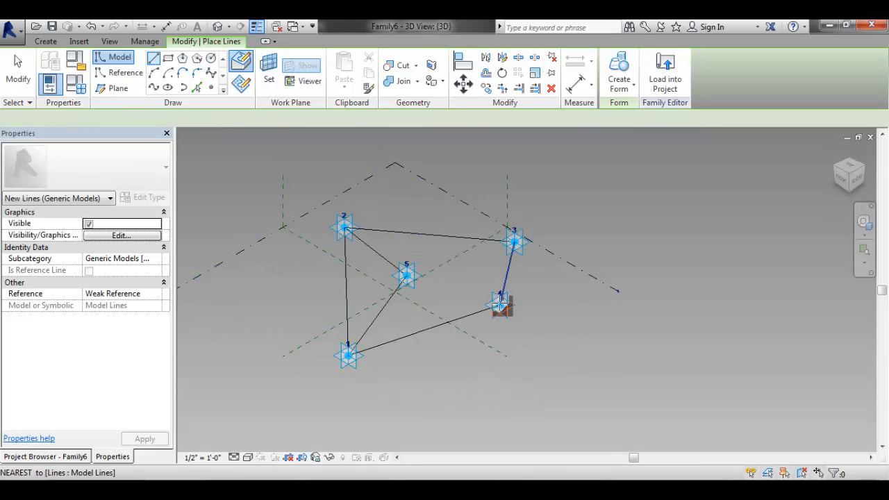
click(408, 274)
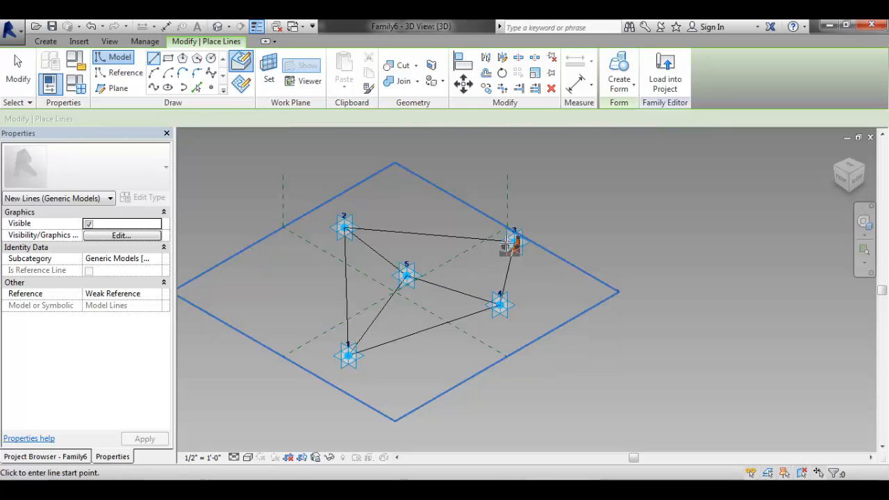
click(514, 241)
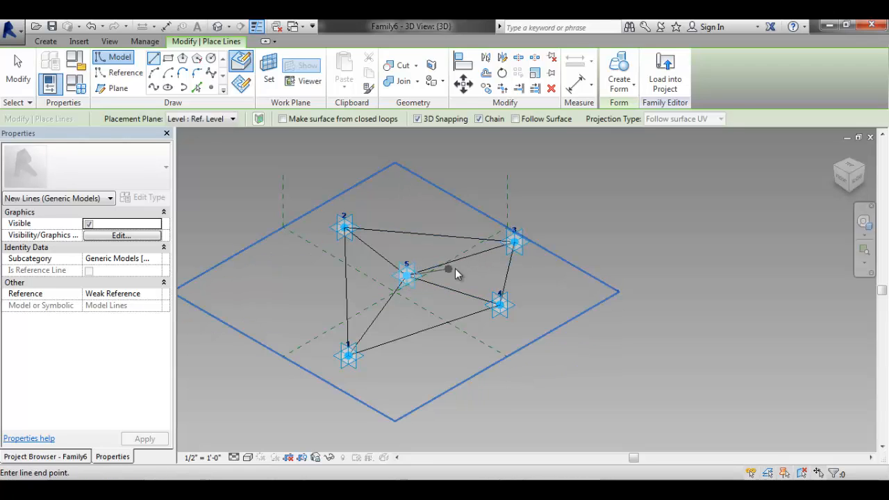
click(408, 275)
key(Escape)
key(Escape)
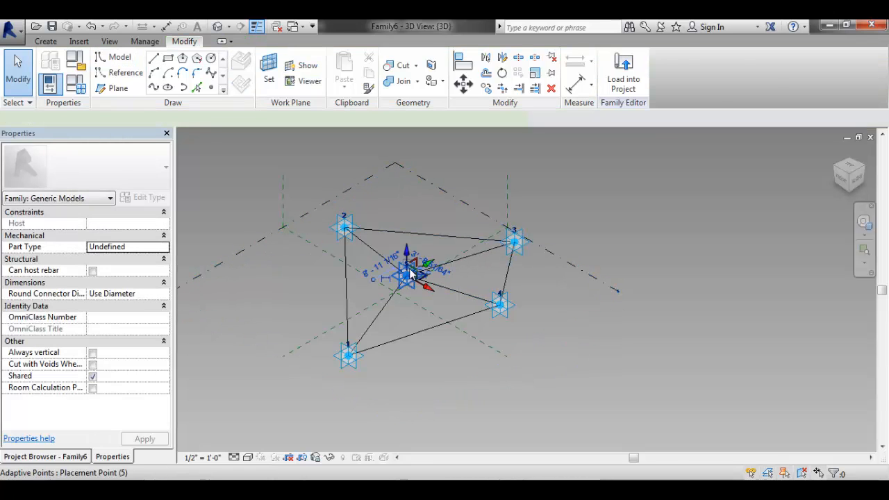
- Raise central adaptive point 5 vertically above the reference level
click(409, 268)
click(402, 241)
drag(407, 254, 407, 229)
click(441, 207)
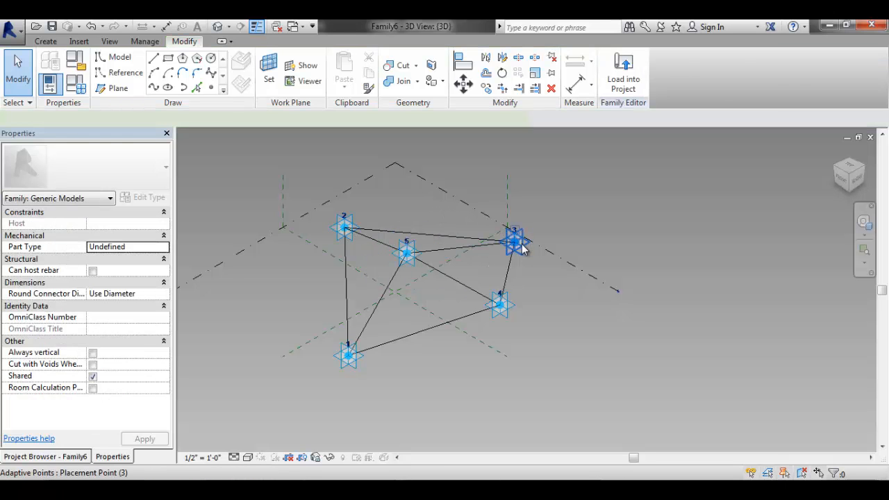
- Lower adaptive points 3 and 4 vertically below their original positions
click(522, 245)
drag(515, 226, 518, 244)
click(594, 209)
scroll(513, 234, up, 2)
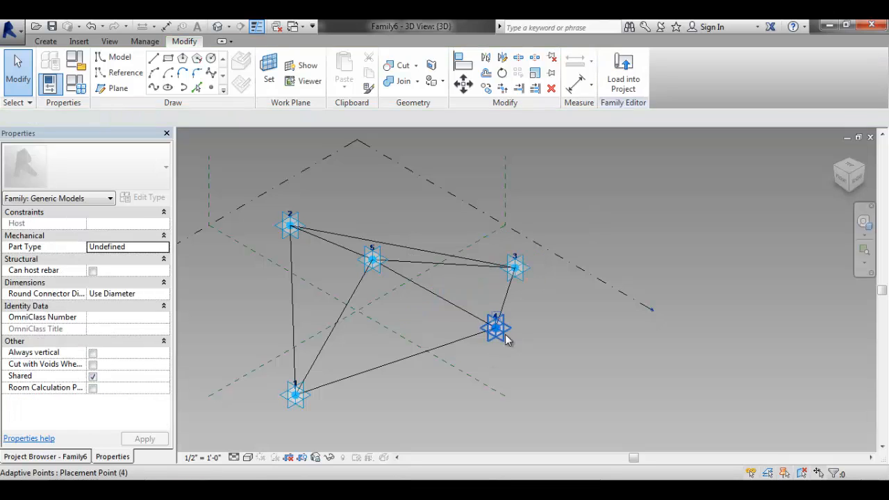
click(501, 333)
drag(496, 310, 496, 326)
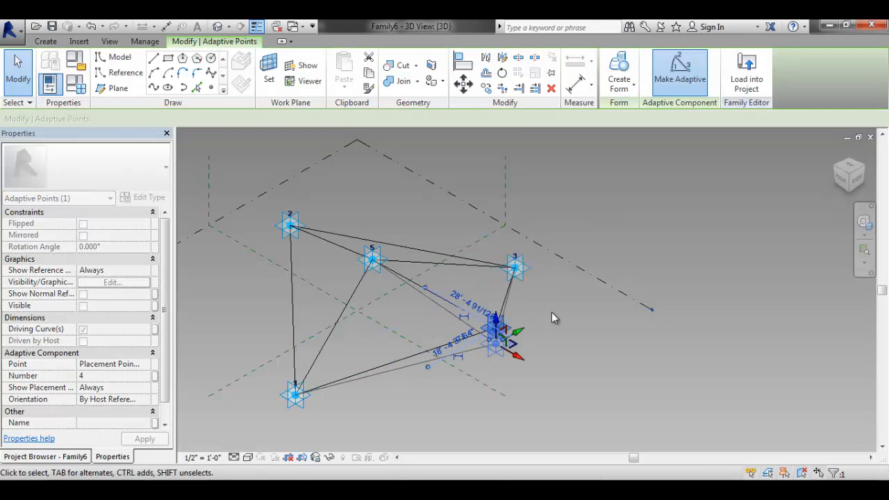
click(552, 313)
- Move adaptive point 2 horizontally outward from the frame and raise adaptive point 1 vertically
click(289, 225)
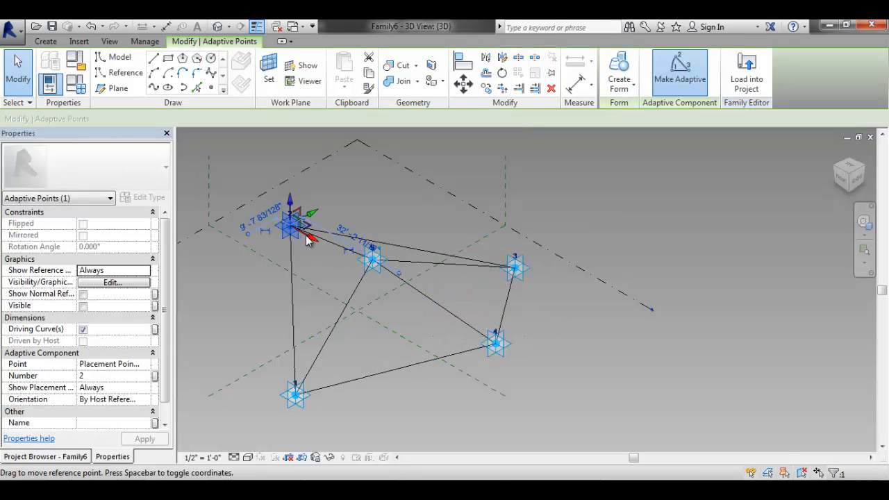
drag(285, 234, 269, 218)
click(298, 398)
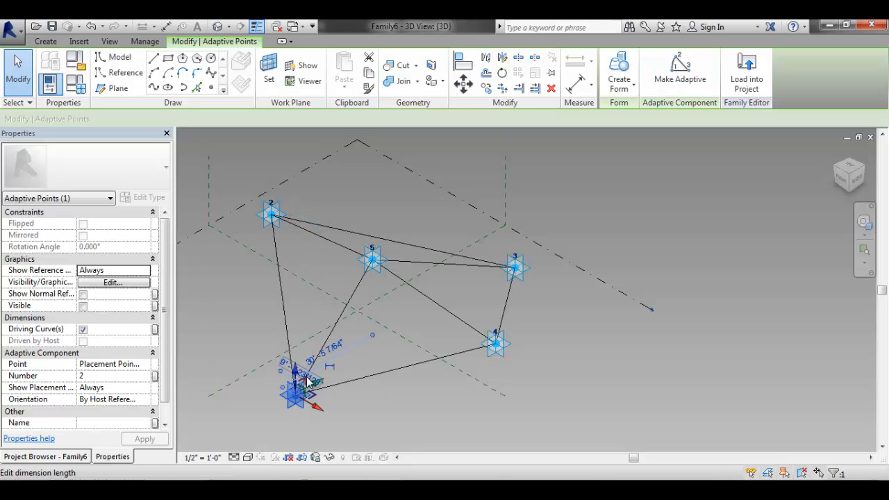
drag(296, 383, 316, 351)
click(814, 368)
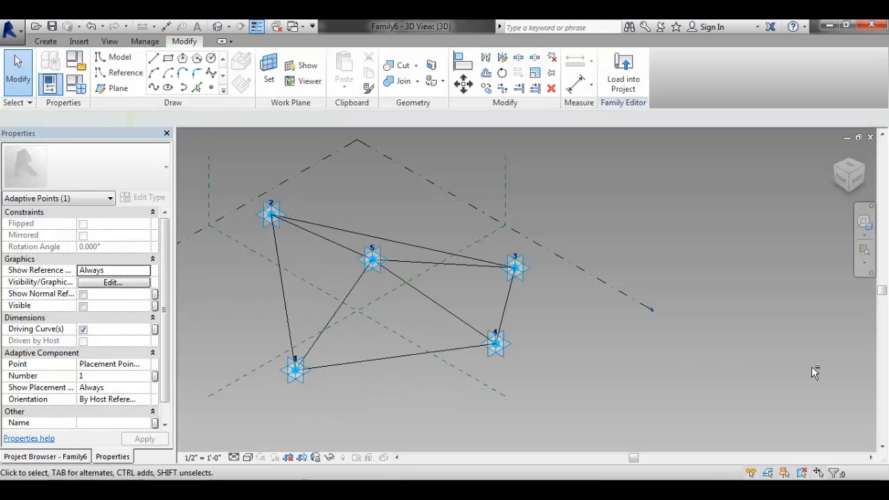
- Load the adaptive component family into the open Family4
shift+middle_drag(578, 265, 565, 292)
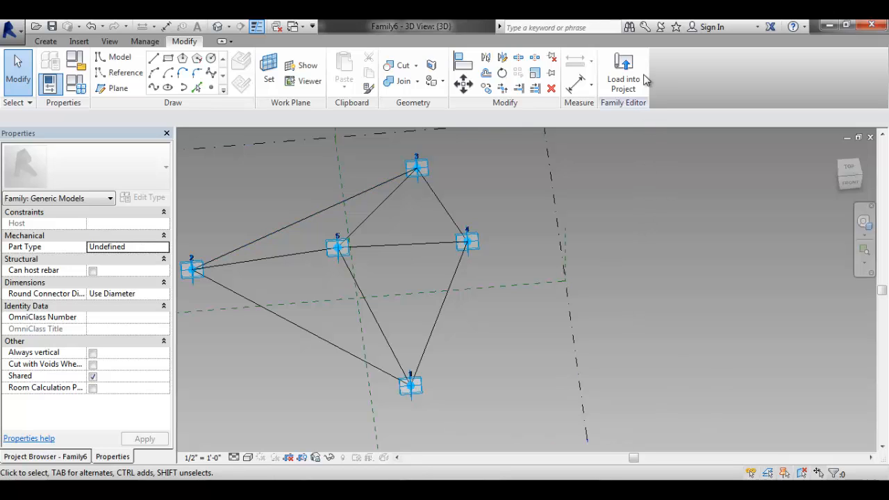
click(625, 76)
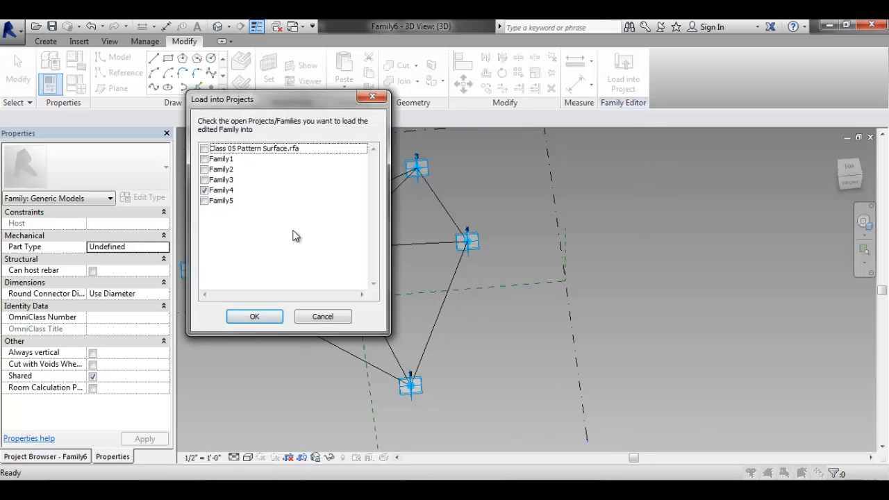
click(239, 317)
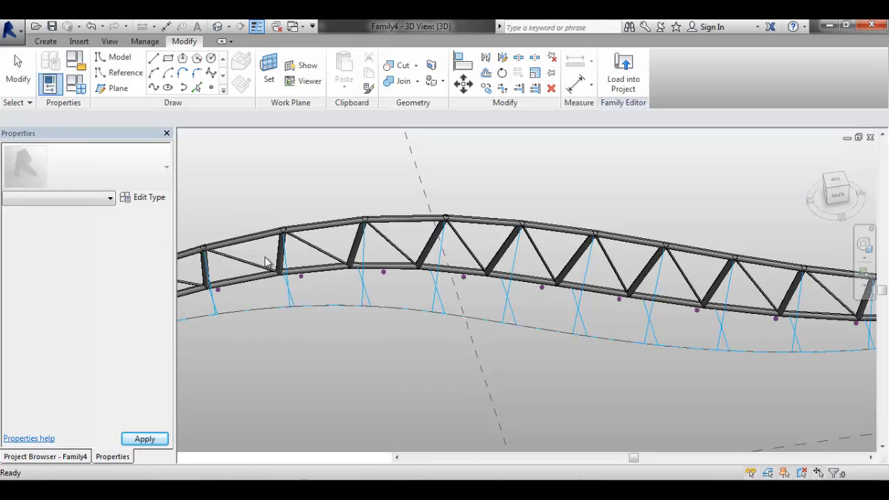
scroll(354, 307, down, 5)
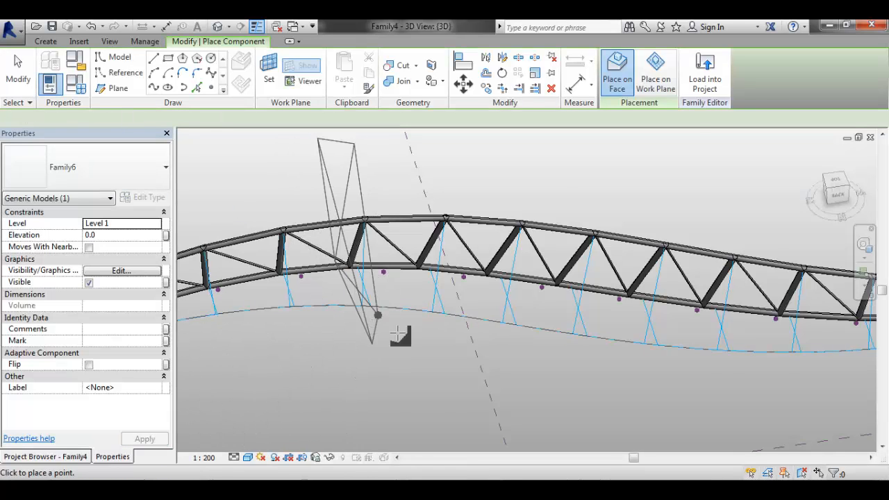
scroll(330, 306, up, 5)
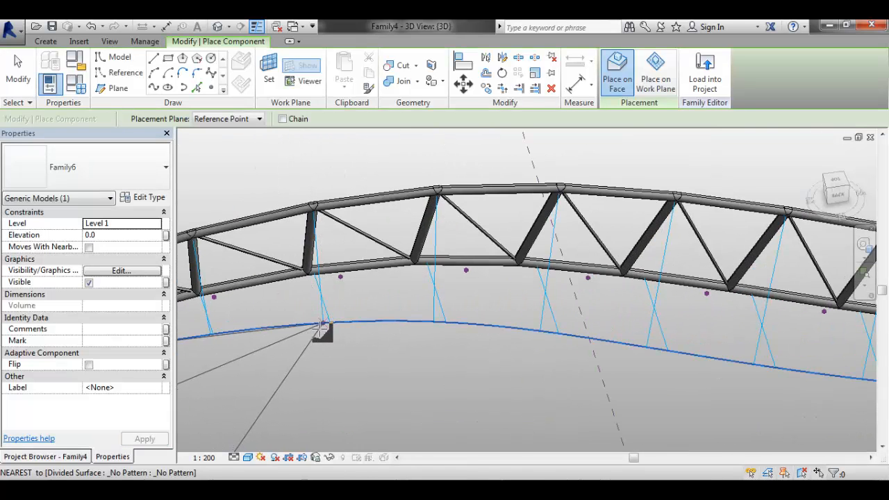
scroll(325, 325, up, 3)
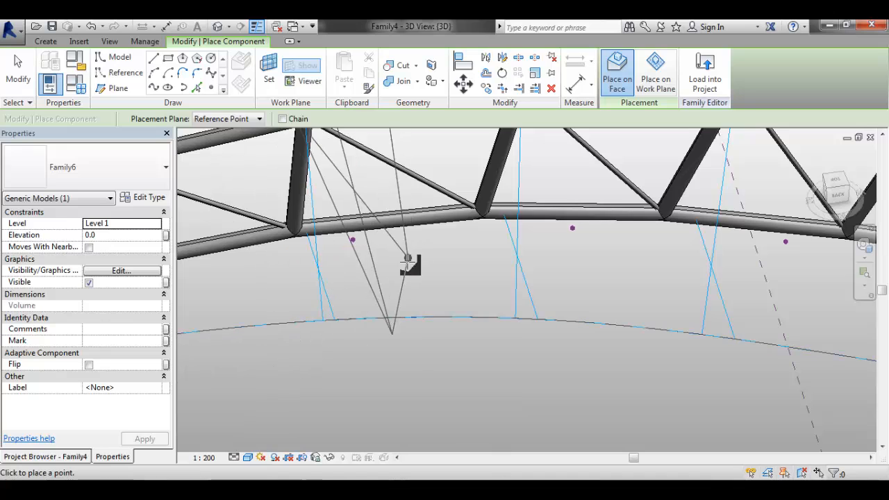
key(Escape)
key(Escape)
- Select the divided surface along the truss and turn on the Nodes display in its surface representation
scroll(389, 254, down, 3)
click(310, 287)
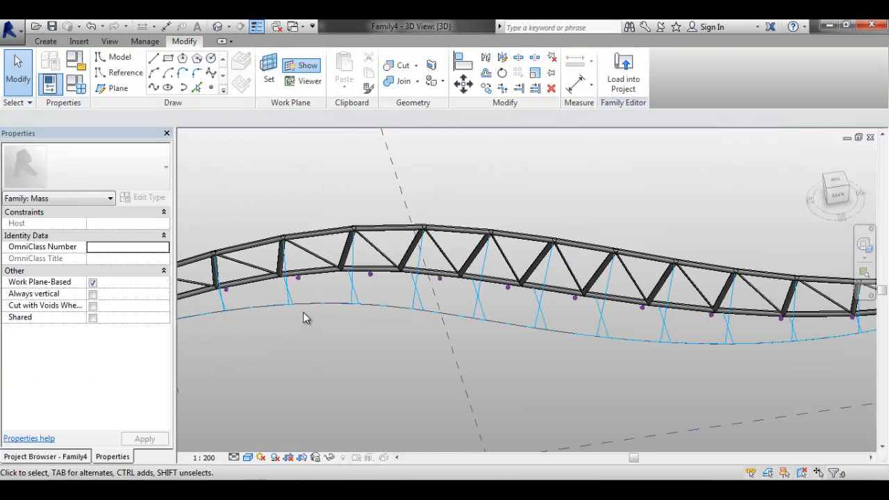
click(291, 303)
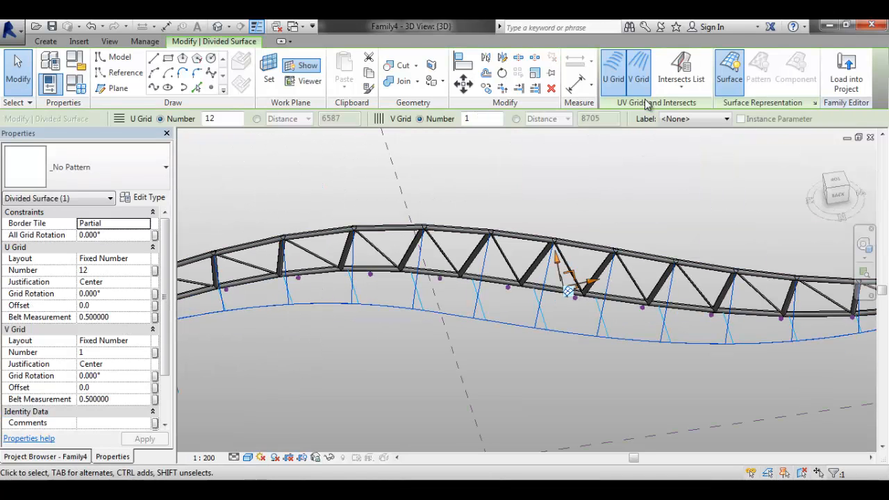
scroll(448, 247, down, 3)
shift+drag(448, 248, 441, 284)
shift+middle_drag(440, 284, 418, 283)
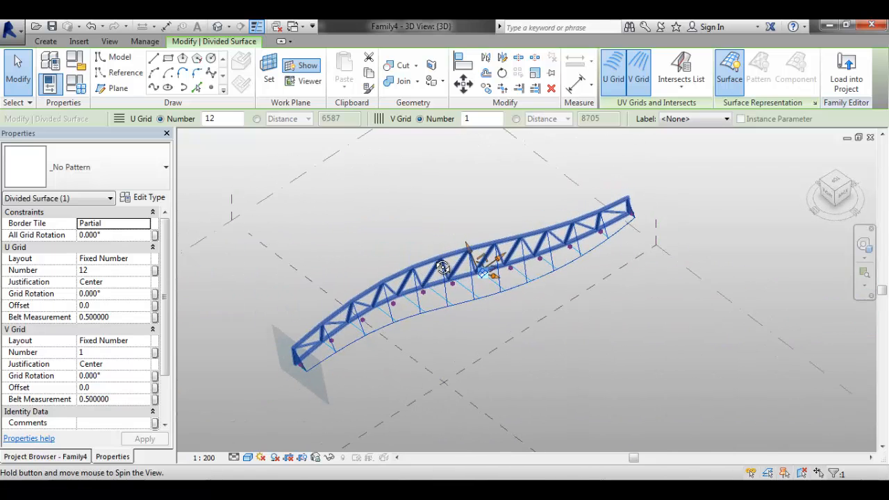
scroll(416, 283, up, 3)
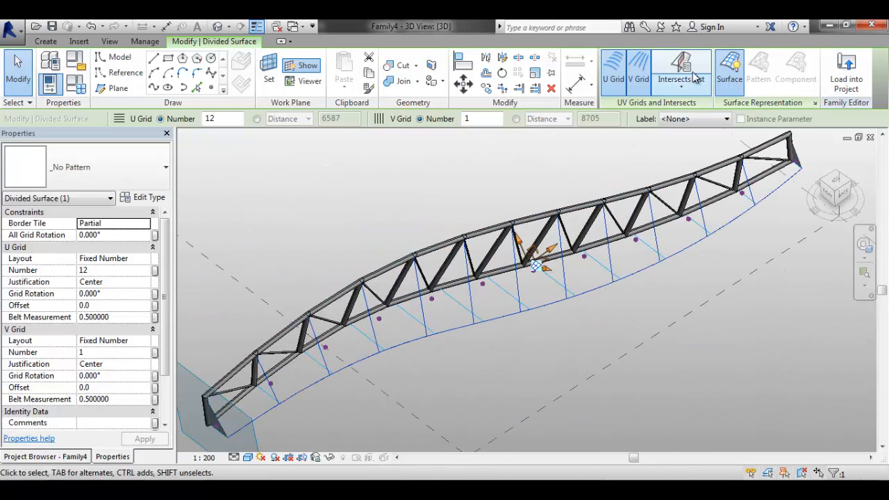
click(814, 103)
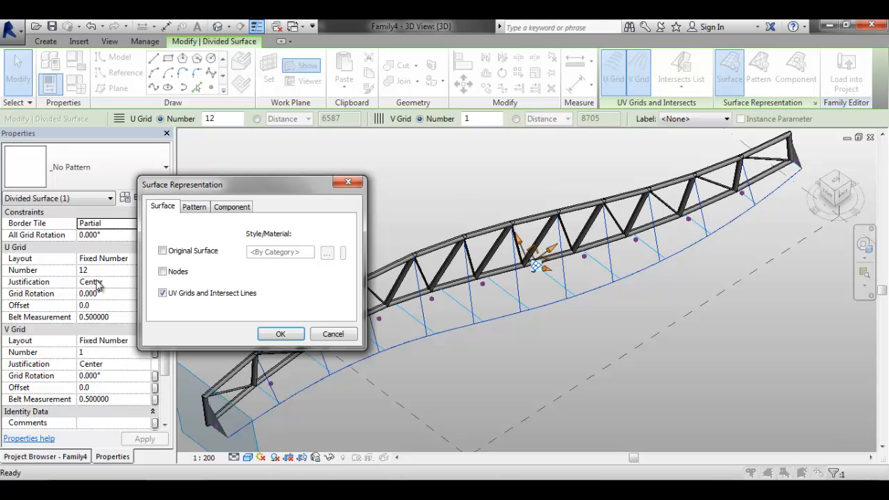
click(276, 335)
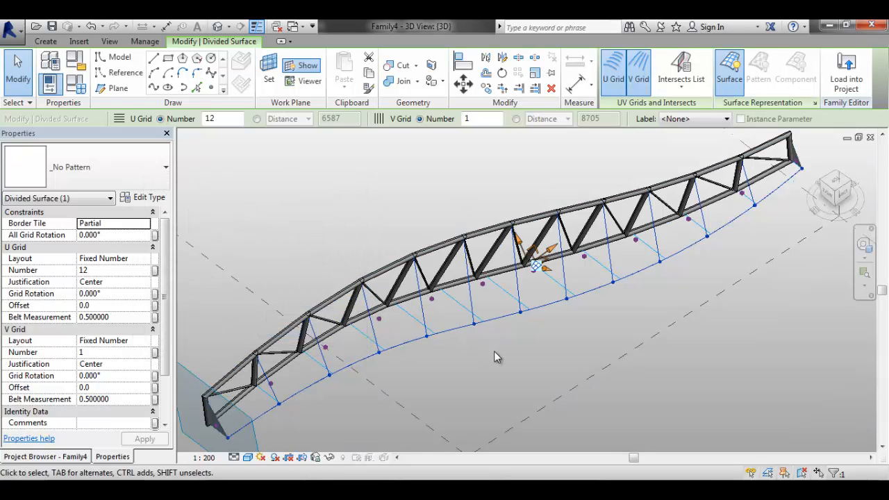
- Turn on the Nodes display in the surface representation of the divided surface on the truss's underside
click(423, 355)
scroll(389, 319, up, 3)
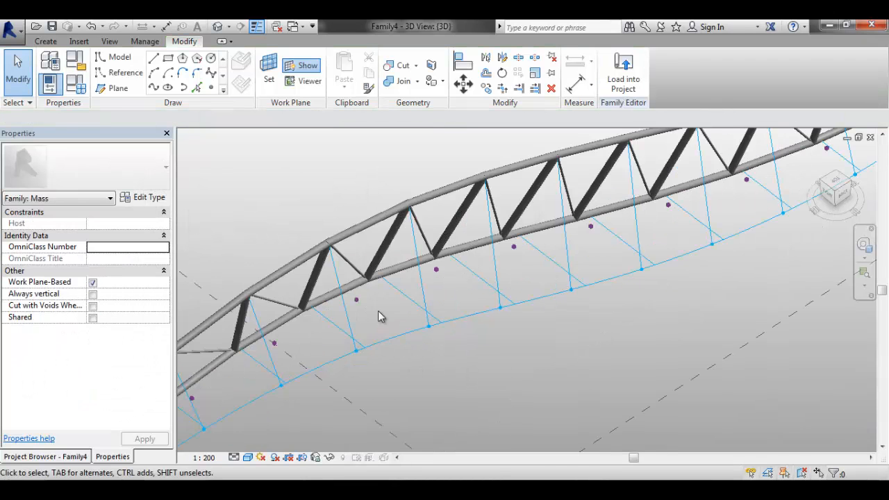
click(329, 330)
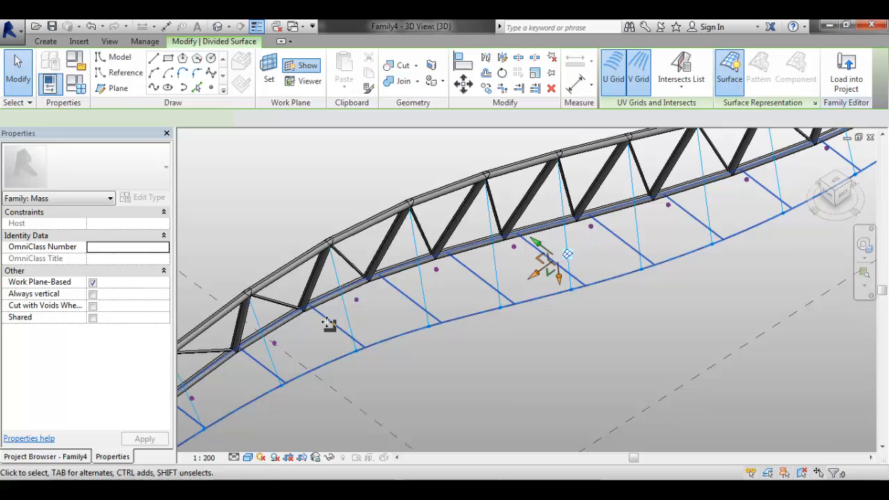
click(815, 102)
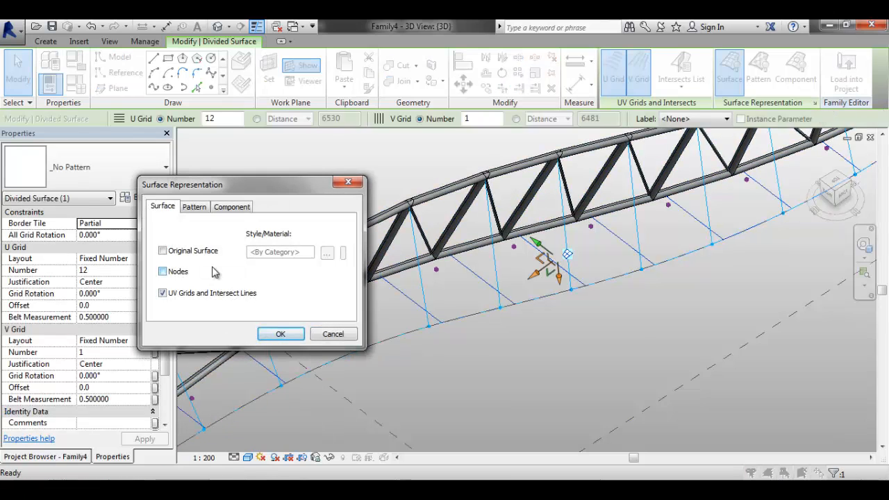
click(273, 334)
mouse_move(443, 378)
shift+middle_down()
mouse_move(423, 338)
mouse_move(437, 382)
shift+middle_up()
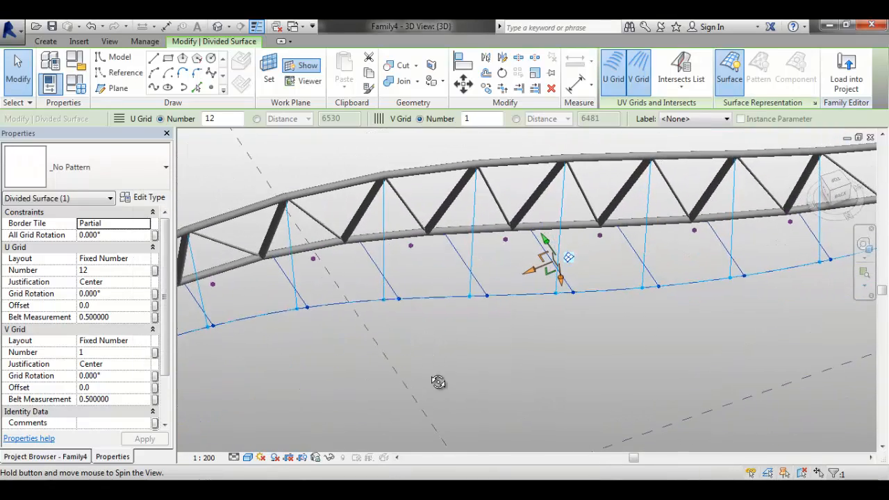
click(410, 248)
mouse_move(412, 251)
shift+middle_down()
mouse_move(423, 263)
mouse_move(446, 171)
mouse_move(371, 327)
mouse_move(409, 308)
mouse_move(415, 248)
shift+middle_up()
click(521, 345)
scroll(532, 331, down, 2)
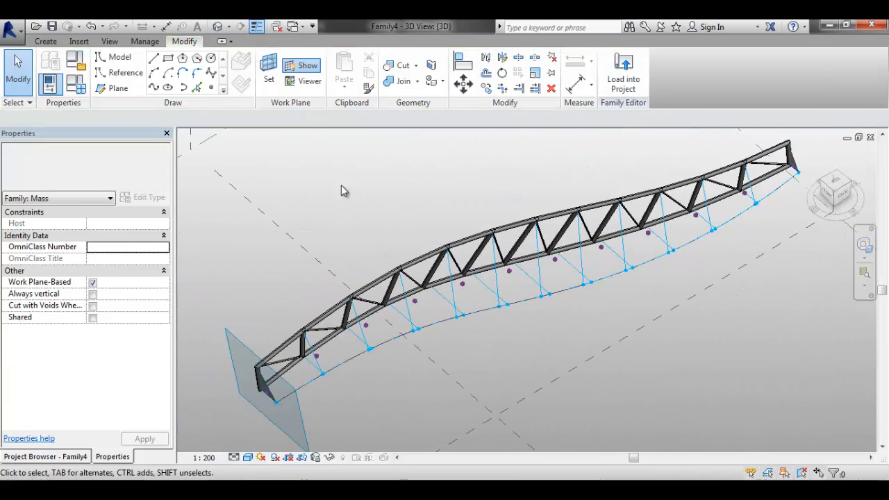
- Bring the Family6 type from the Generic Models families into the 3D view for placement
click(77, 456)
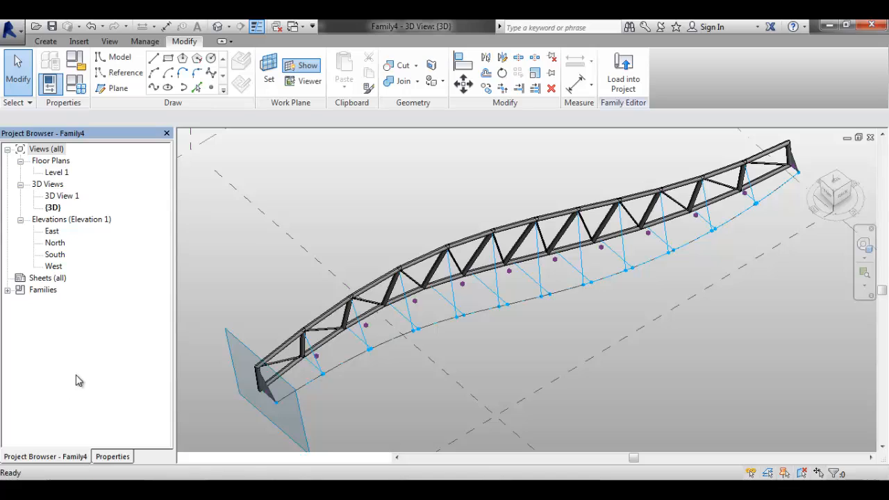
click(7, 291)
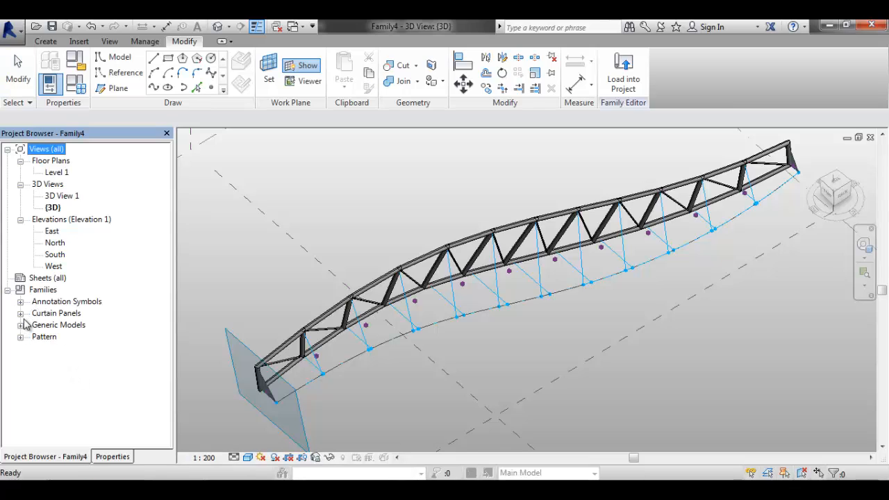
click(21, 325)
click(44, 337)
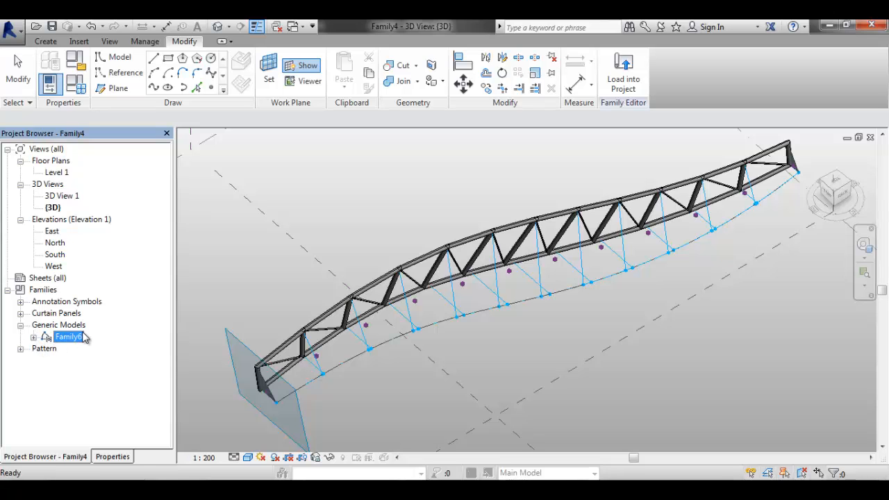
click(33, 337)
click(67, 349)
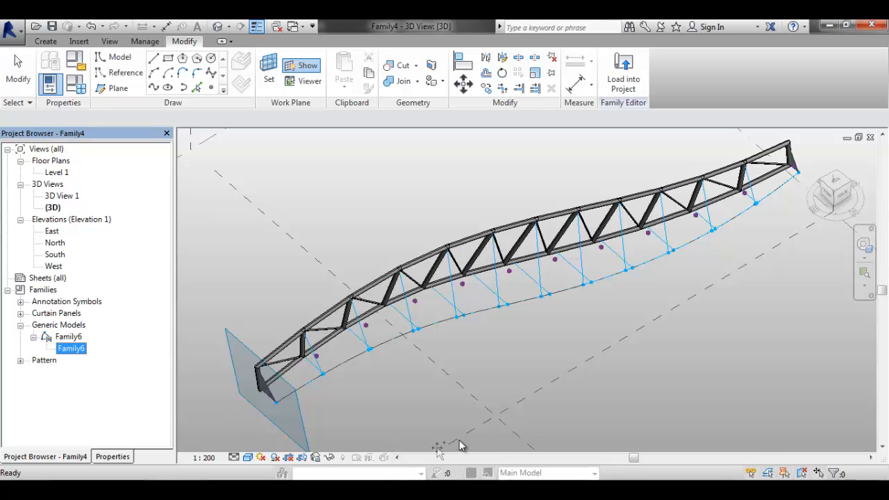
drag(461, 446, 445, 424)
- Place a Family6 component by setting its points on adjacent lower and upper truss nodes and the divided-path point between them
scroll(376, 357, up, 5)
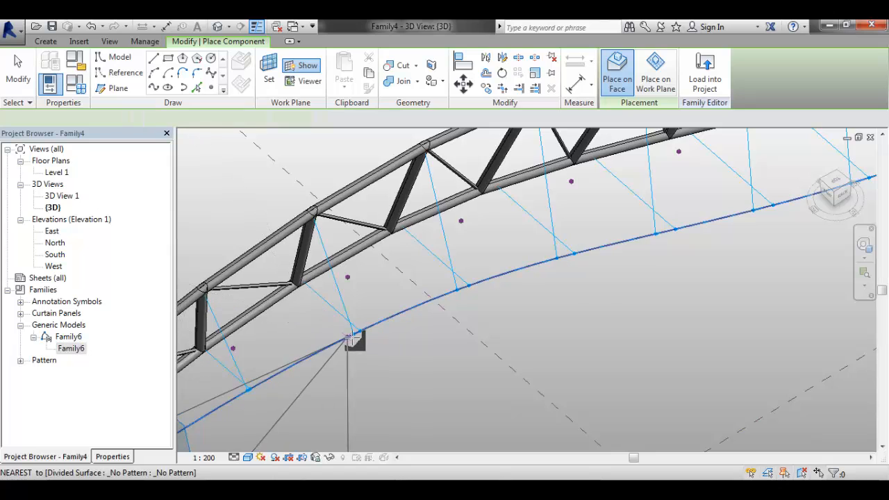
click(353, 338)
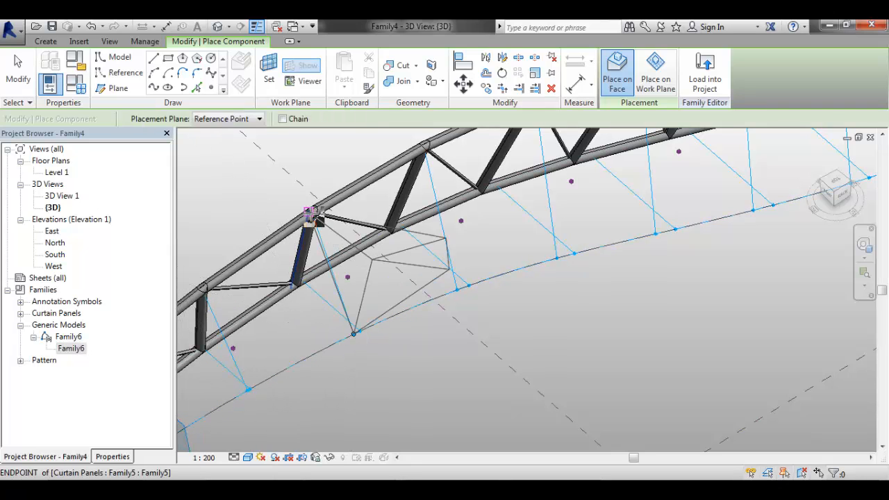
click(425, 147)
click(457, 288)
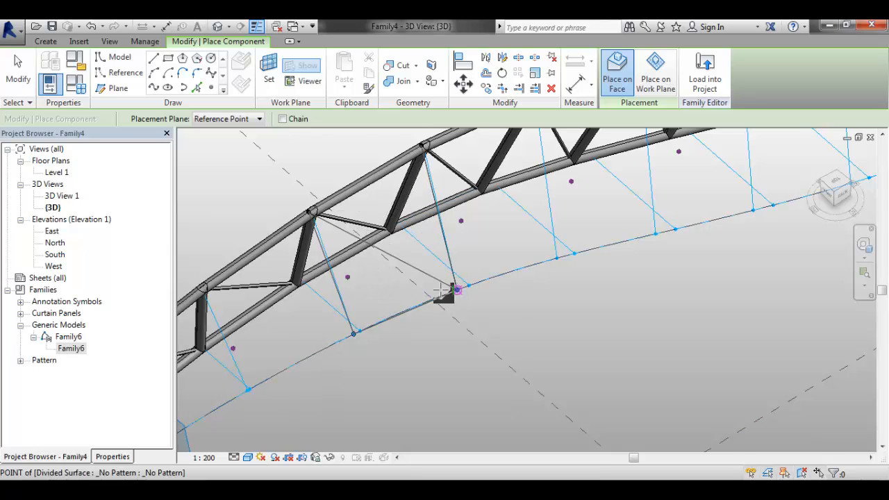
click(350, 278)
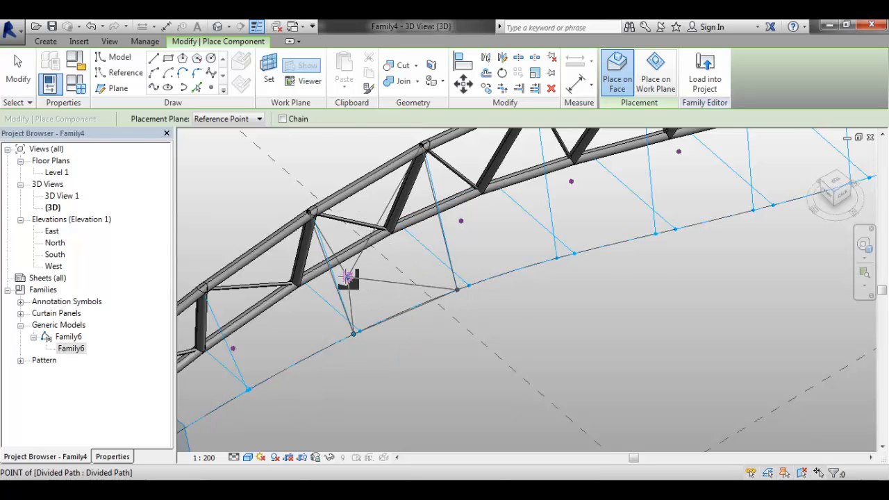
- Place a second Family6 component in the adjacent bay, using its surface nodes and divided-path point, and finish placing components
click(468, 287)
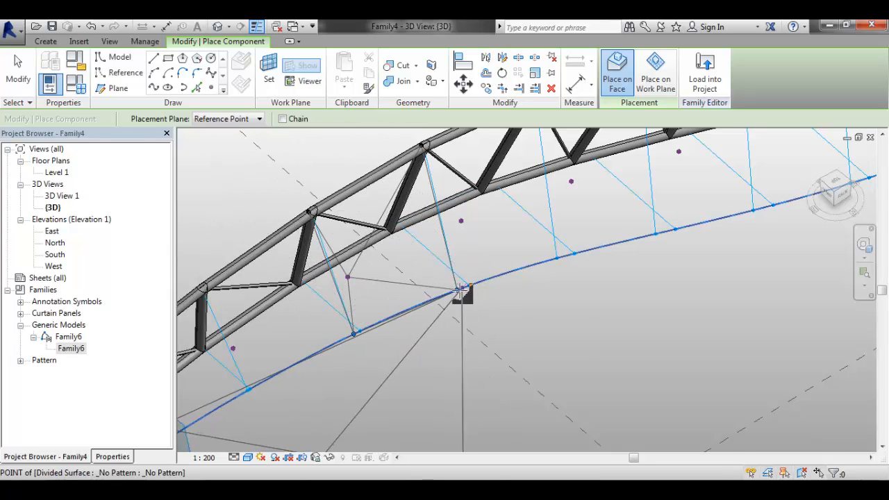
click(425, 147)
scroll(483, 259, down, 3)
scroll(516, 242, up, 2)
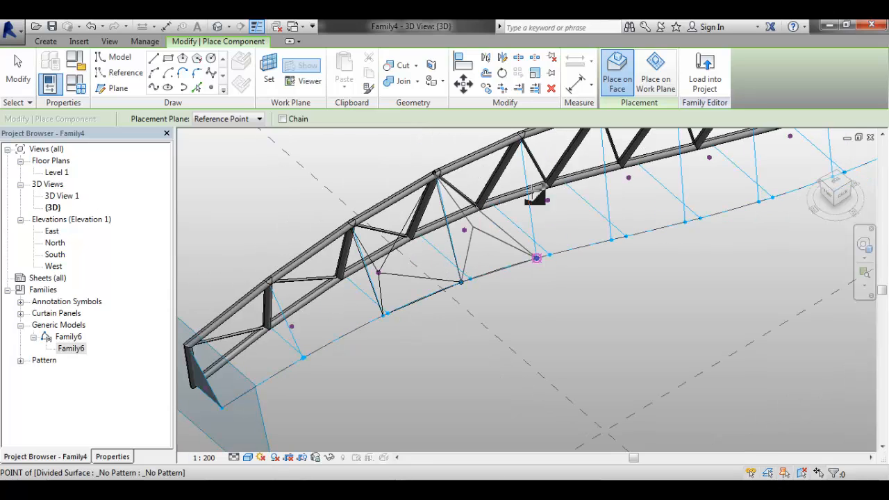
click(536, 258)
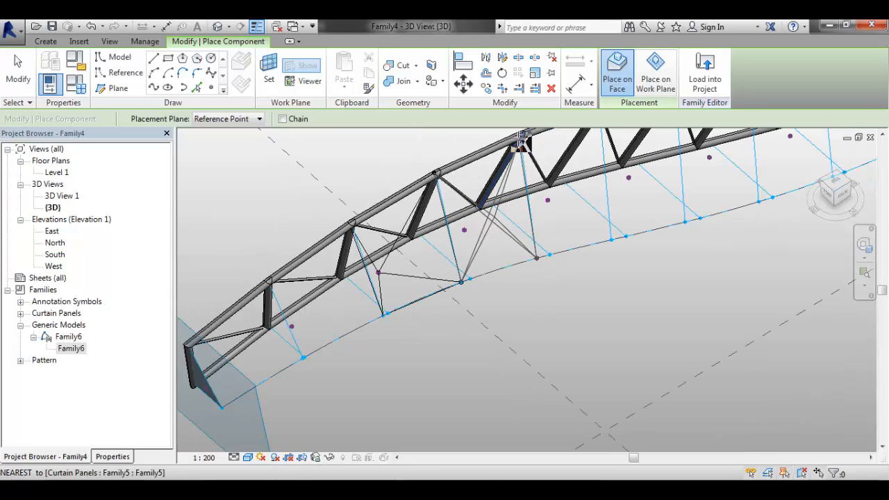
click(464, 230)
key(Escape)
key(Escape)
scroll(467, 228, down, 3)
scroll(472, 227, up, 4)
mouse_move(471, 228)
shift+middle_down()
mouse_move(407, 119)
mouse_move(299, 234)
mouse_move(538, 254)
mouse_move(431, 236)
mouse_move(461, 298)
mouse_move(437, 407)
mouse_move(401, 338)
mouse_move(252, 141)
mouse_move(432, 177)
mouse_move(471, 199)
mouse_move(467, 212)
shift+middle_up()
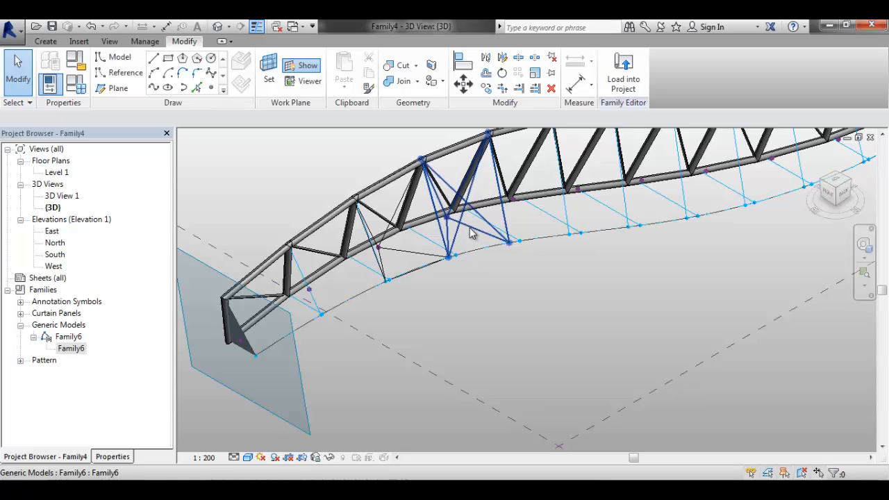
- Sketch a model-line rectangle around the truss in the top view with 3D snapping turned off
scroll(523, 301, down, 5)
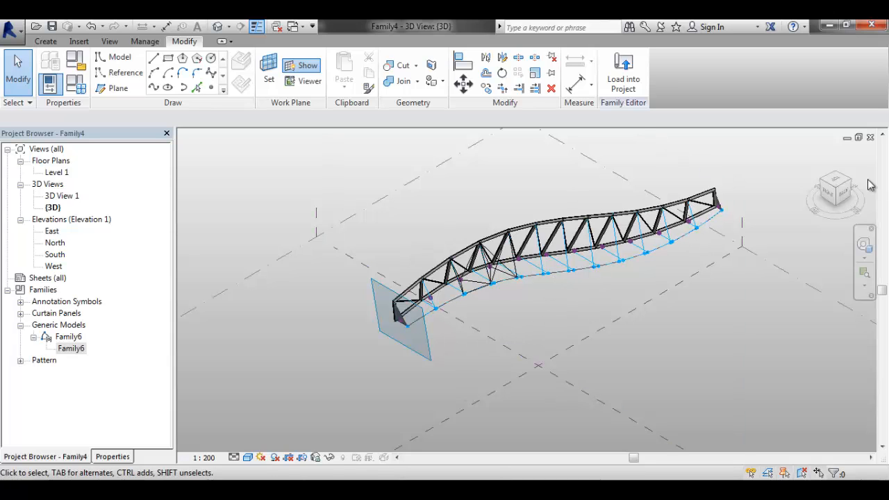
click(838, 184)
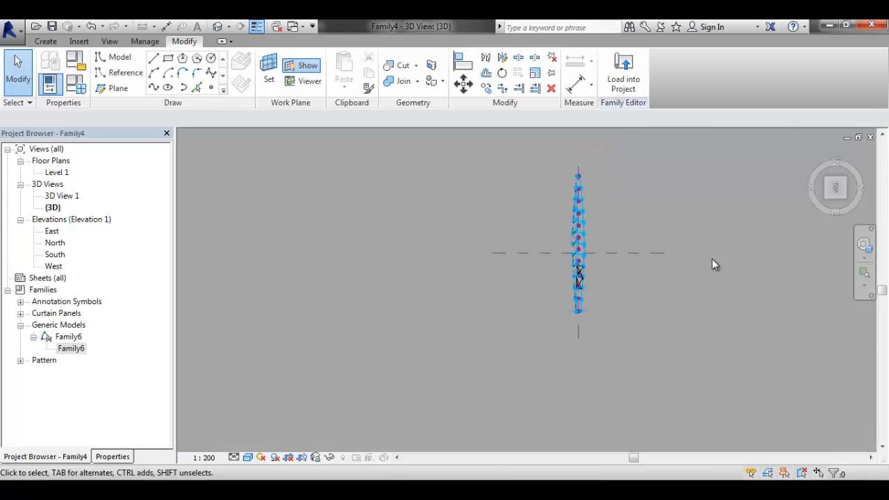
click(168, 60)
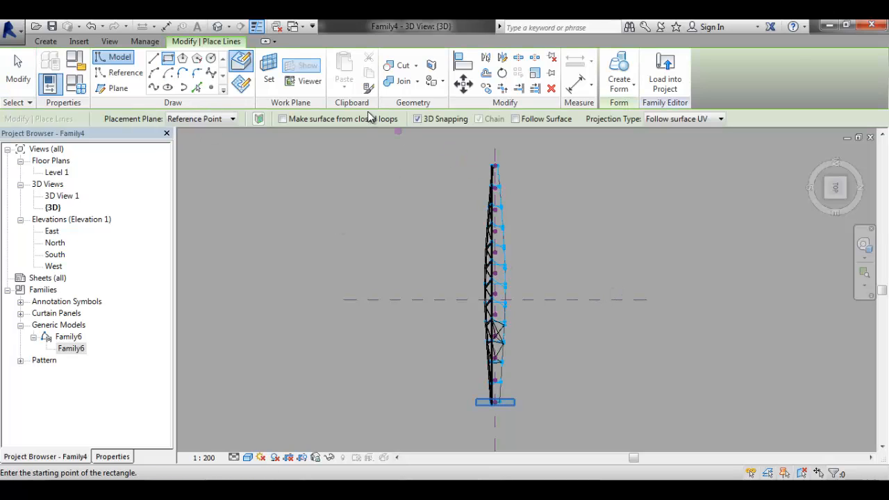
click(417, 119)
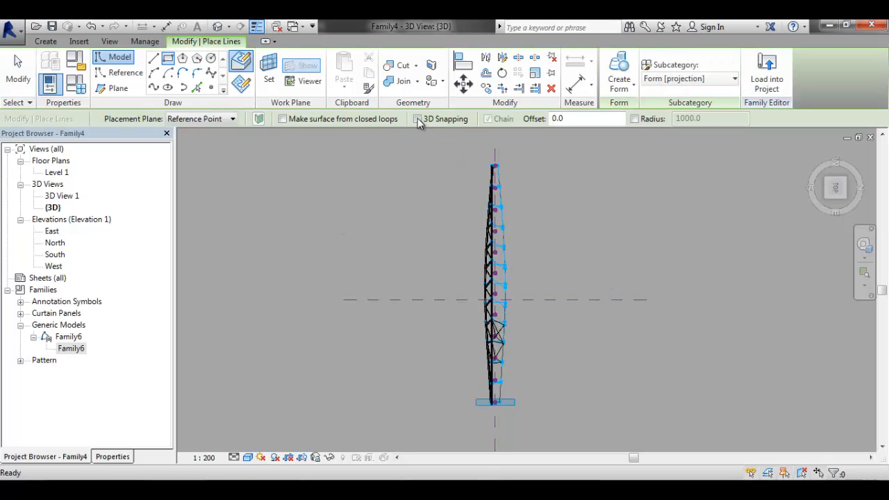
click(459, 156)
click(535, 424)
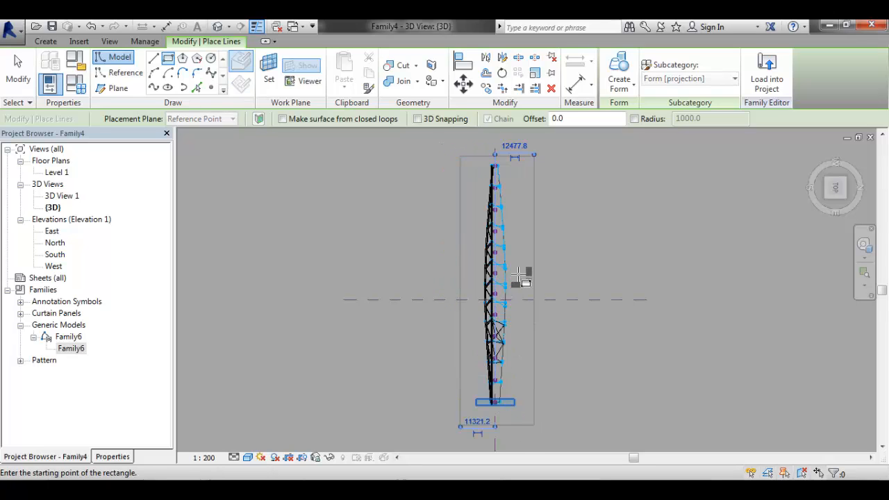
key(Escape)
key(Escape)
- Try to create a form from the rectangle sketched around the truss in the top view
key(Tab)
click(530, 250)
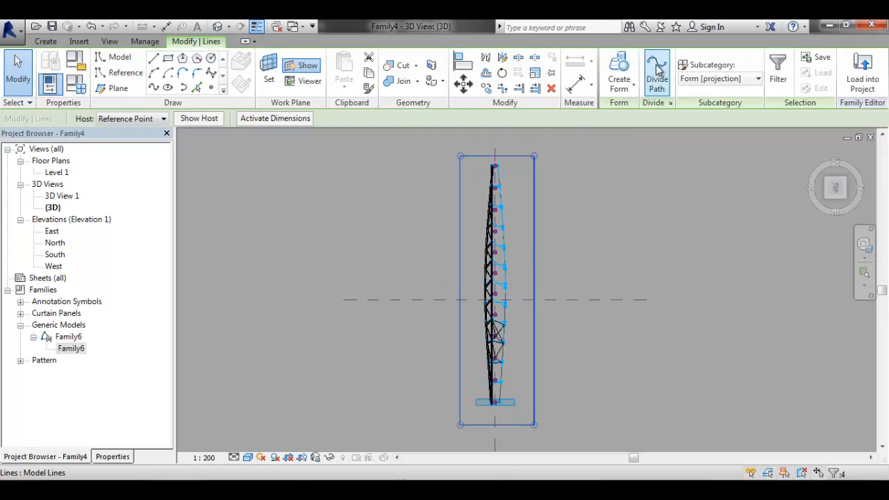
click(611, 94)
click(633, 107)
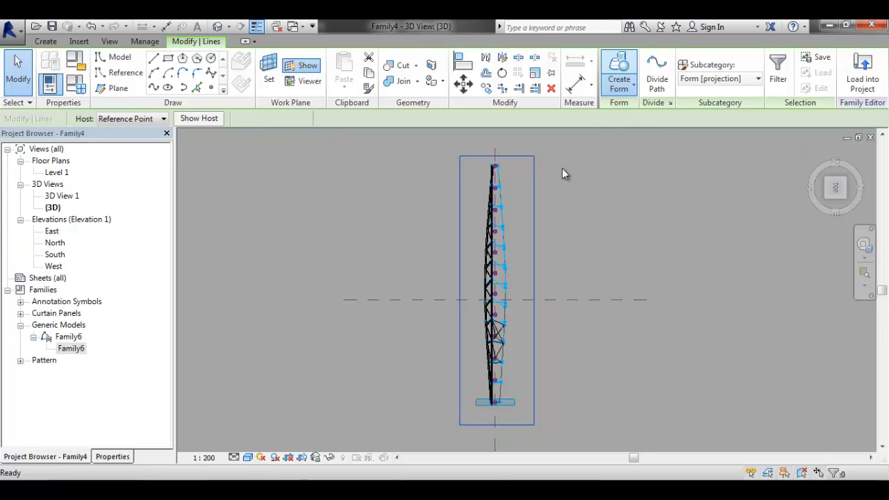
scroll(511, 308, down, 2)
shift+middle_drag(512, 310, 446, 198)
middle_drag(516, 216, 591, 308)
- Undo the form creation and the rectangle sketched around the truss
key(ctrl+z)
key(ctrl+z)
scroll(591, 308, down, 1)
middle_drag(645, 221, 544, 301)
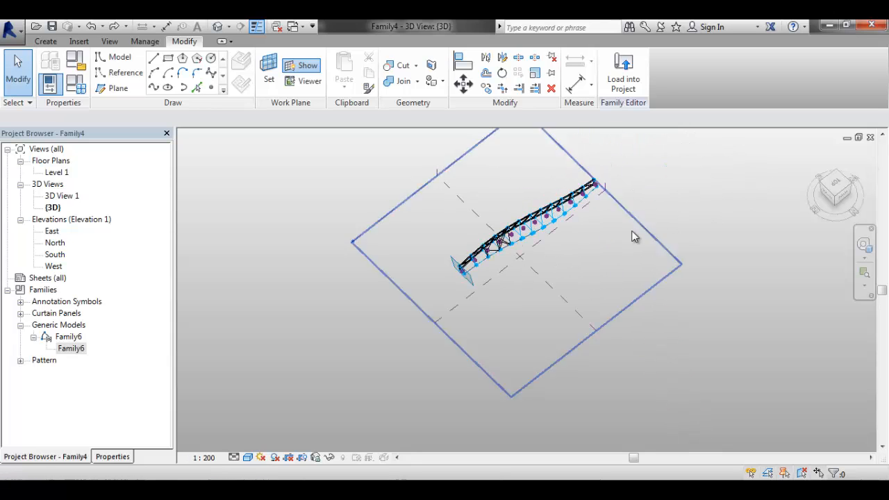
- Draw a model-line rectangle enclosing the whole truss in the Level 1 floor plan, using Level 1 as the placement plane
click(649, 236)
click(269, 70)
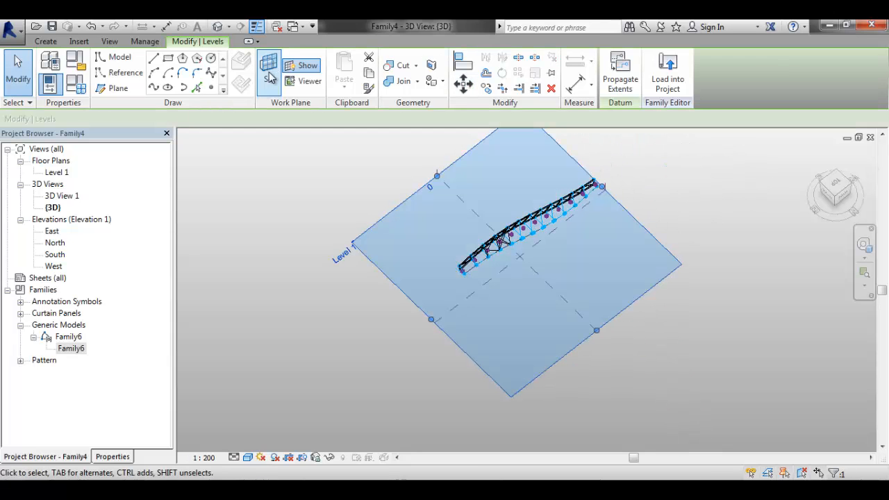
double_click(68, 174)
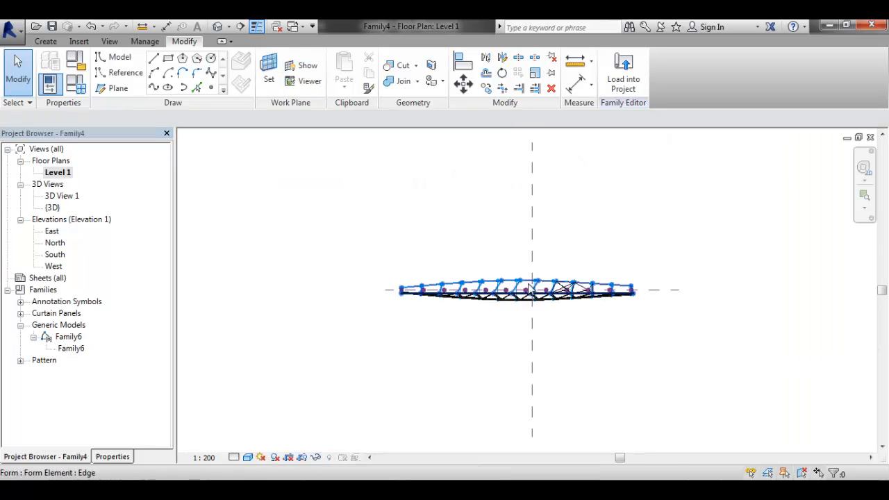
scroll(576, 277, up, 3)
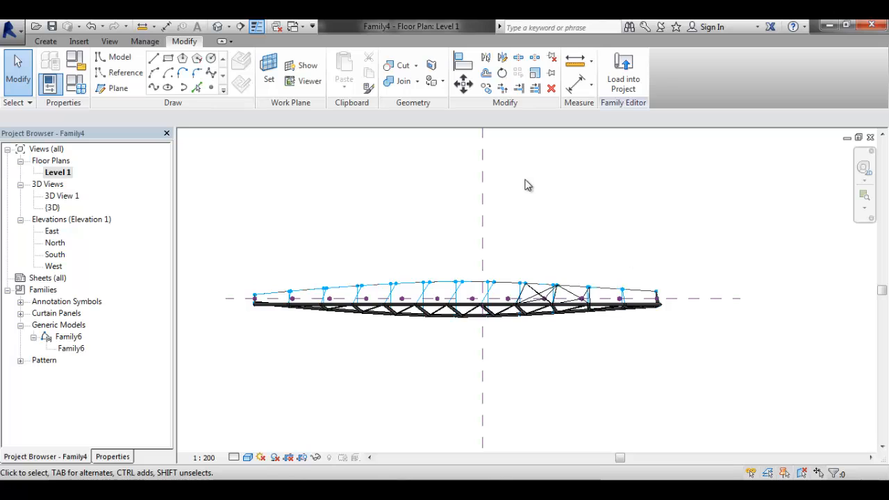
click(169, 60)
click(237, 278)
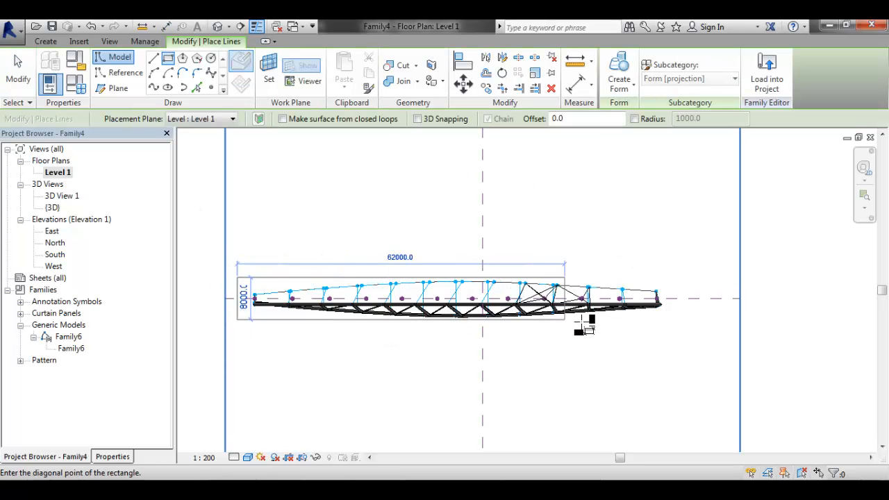
click(692, 324)
key(Escape)
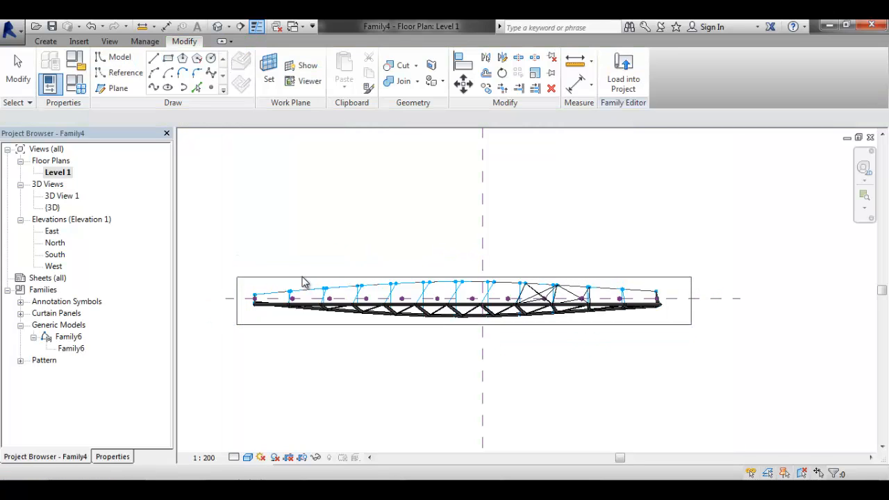
- Create a form from the rectangle around the truss and inspect it in the {3D} view
key(Tab)
click(318, 277)
click(619, 73)
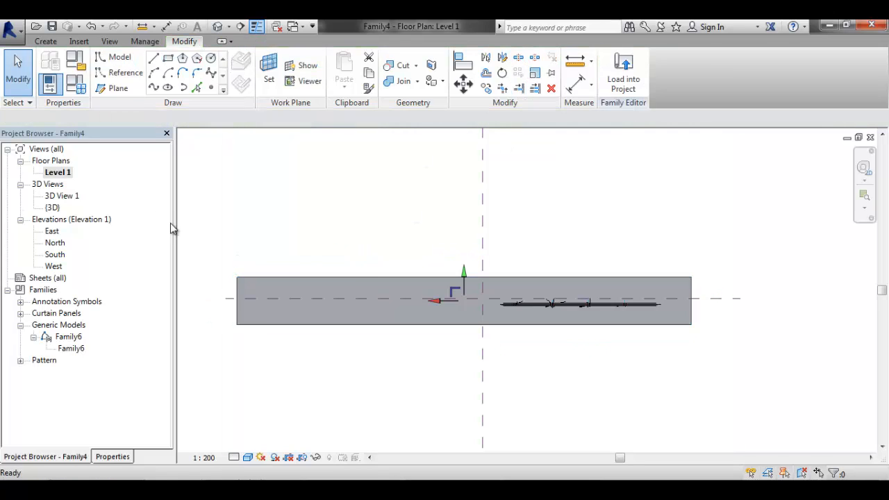
double_click(52, 207)
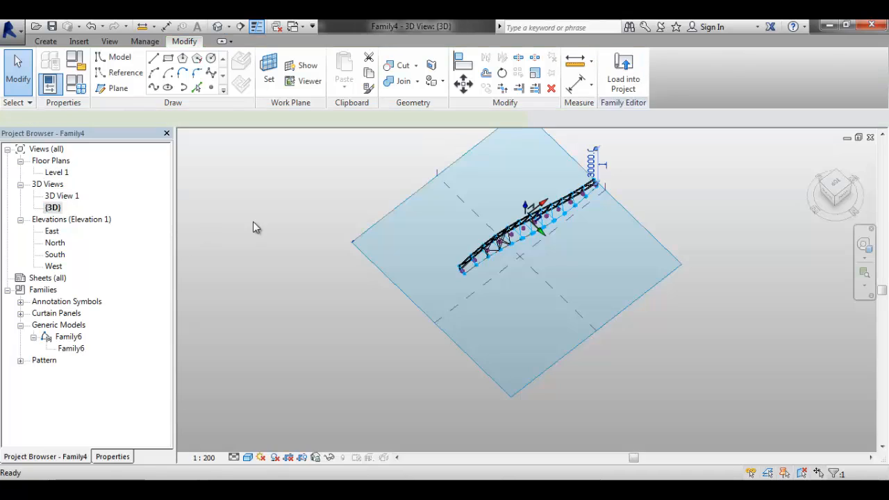
shift+middle_drag(423, 278, 515, 211)
scroll(542, 205, up, 3)
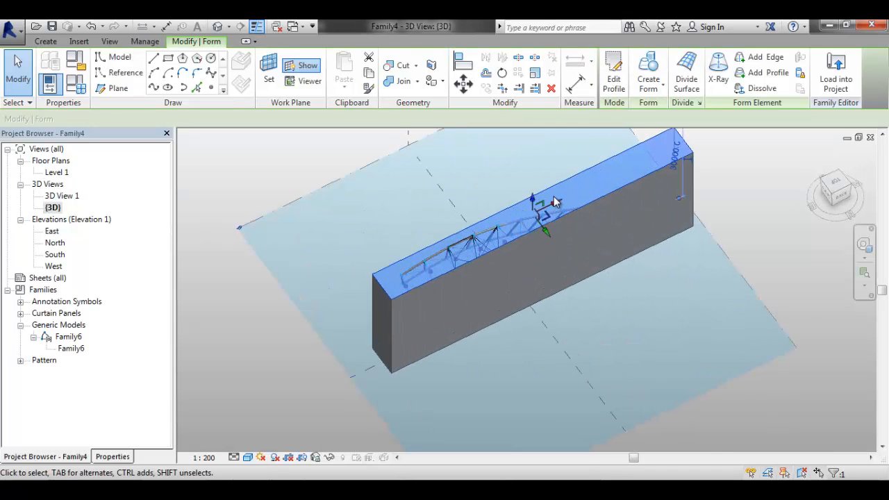
key(Escape)
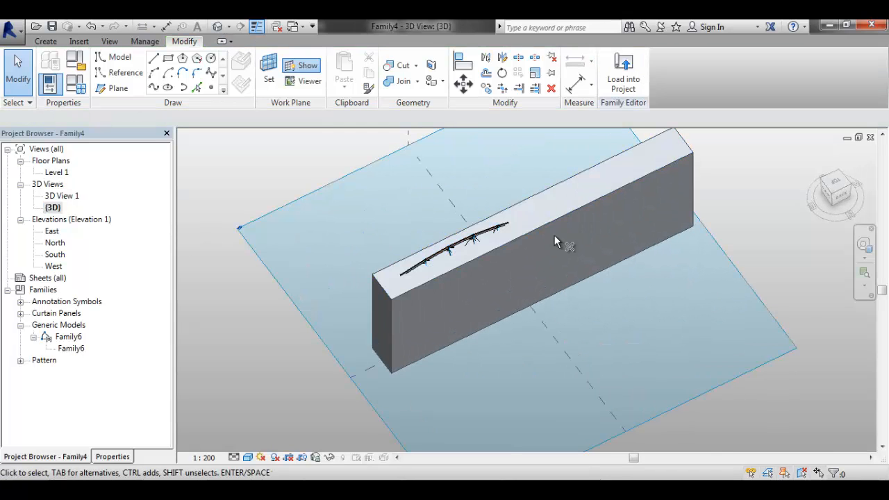
- Delete the top surface of the box form, leaving a flat rectangular surface on the ground plane beneath the truss
key(Tab)
key(Tab)
key(Tab)
key(Tab)
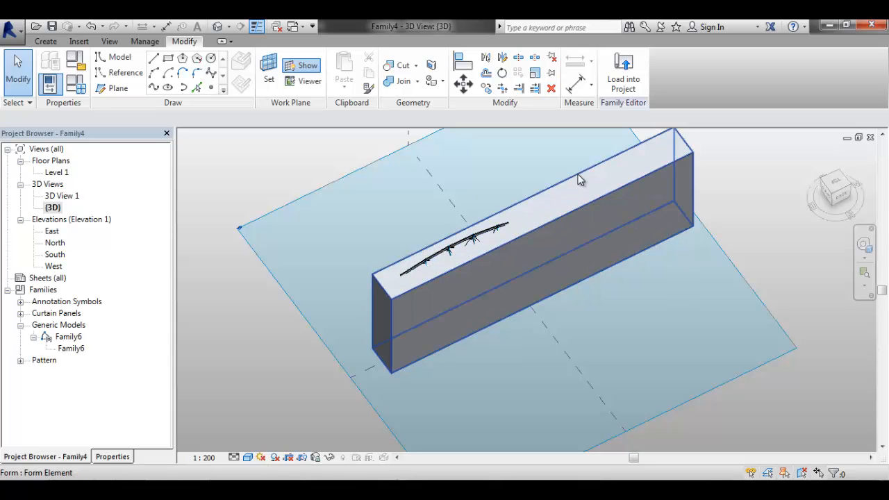
key(Tab)
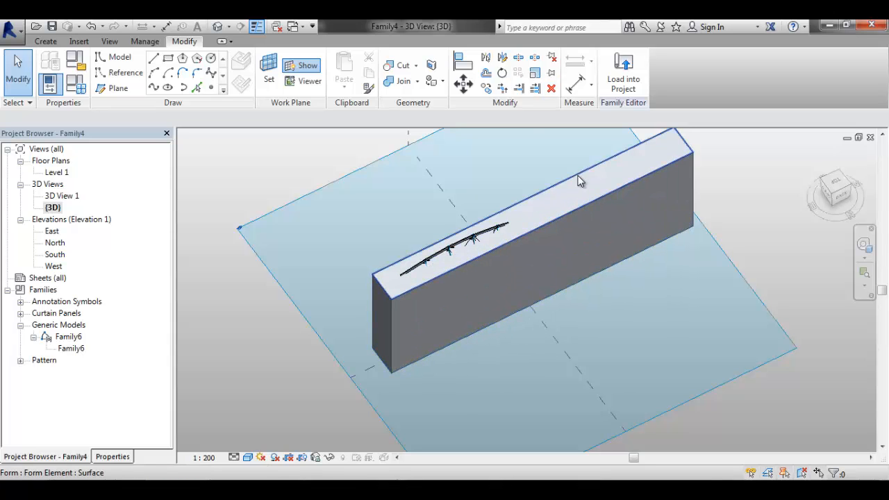
click(578, 176)
key(Delete)
scroll(504, 291, up, 2)
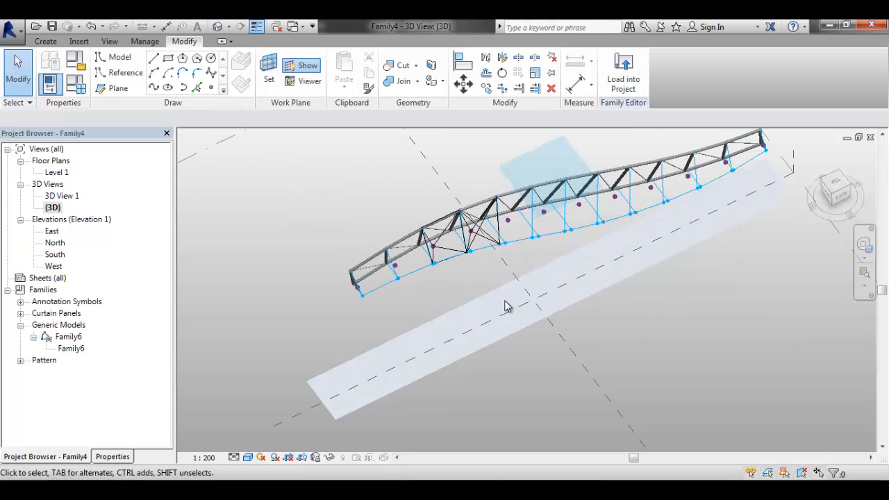
- Divide the flat rectangular surface below the truss and set its V grid number to 2
click(506, 293)
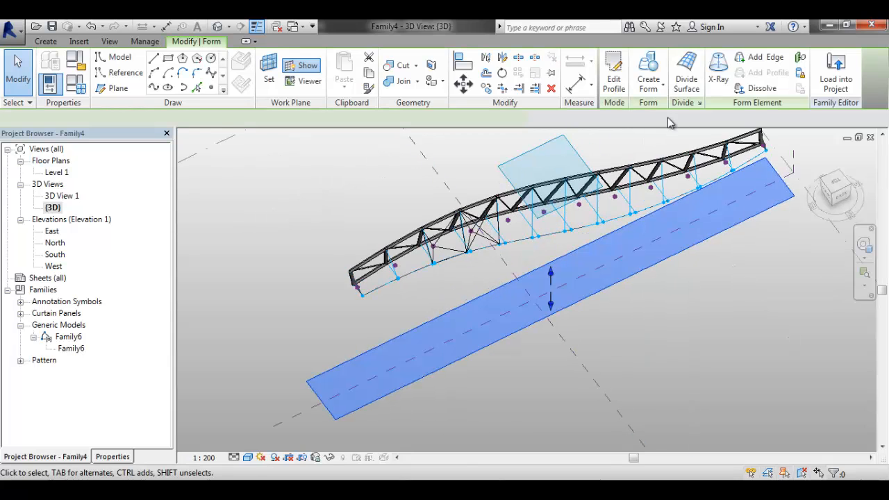
click(686, 73)
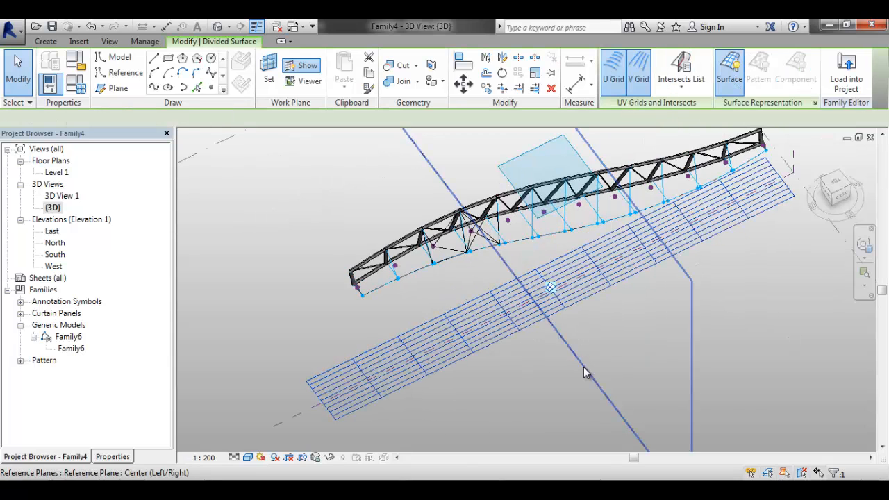
scroll(587, 371, up, 1)
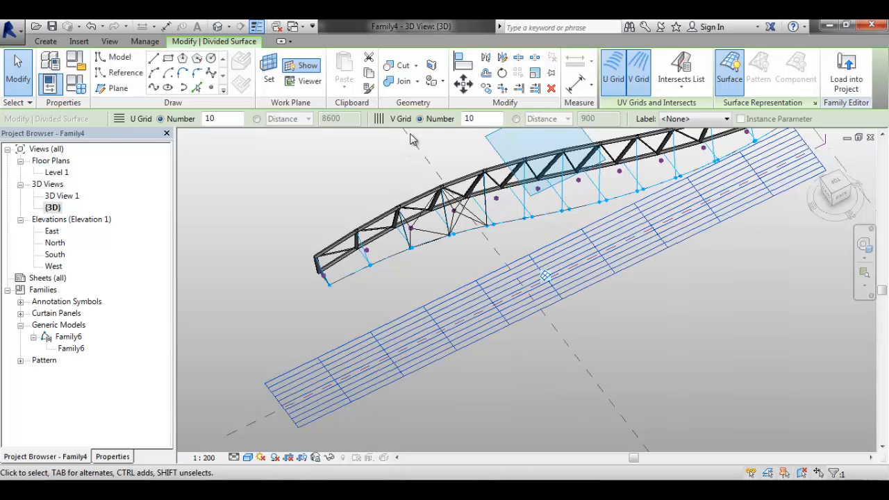
text(2)
key(Return)
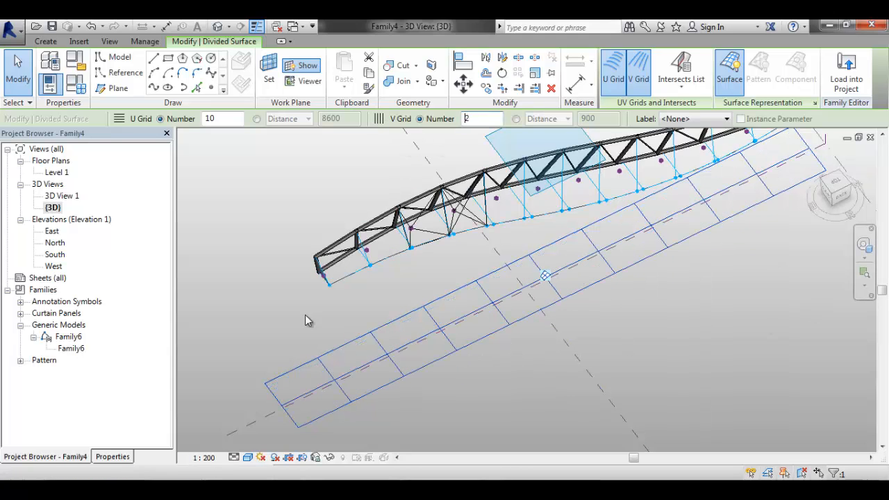
- Enable Nodes in the surface representation of the divided ground surface
click(462, 389)
click(451, 351)
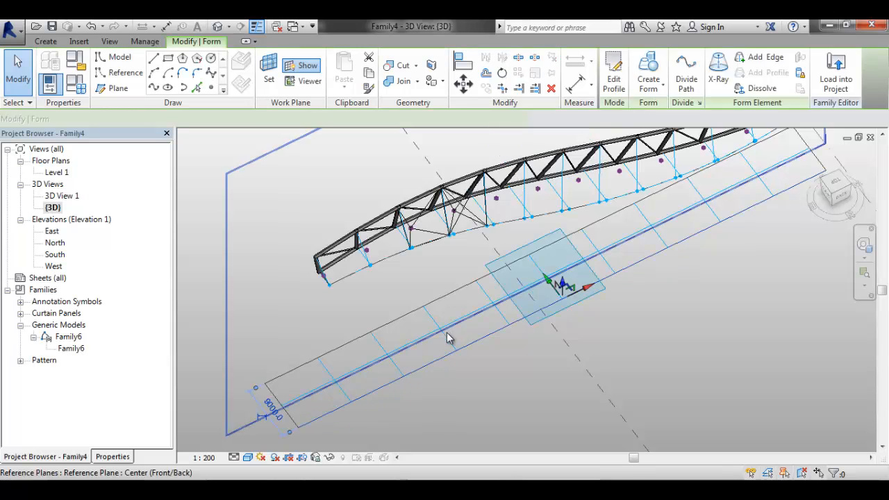
click(447, 333)
click(450, 342)
click(815, 103)
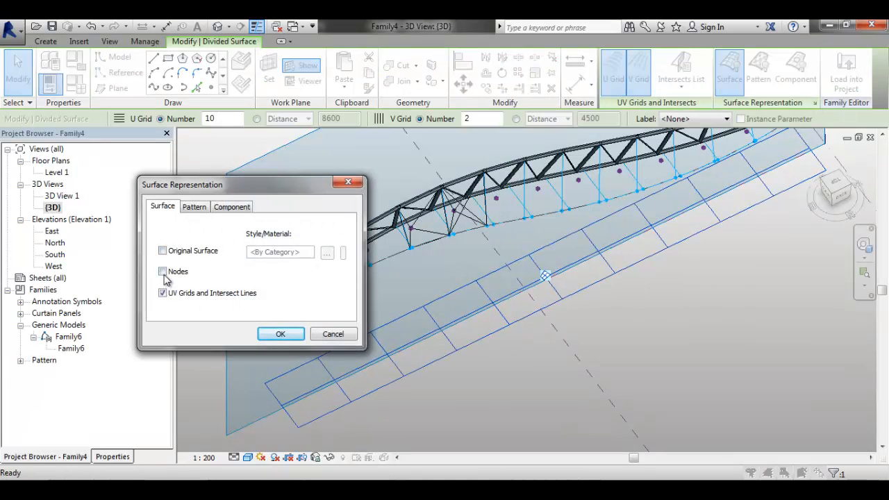
click(162, 272)
click(280, 334)
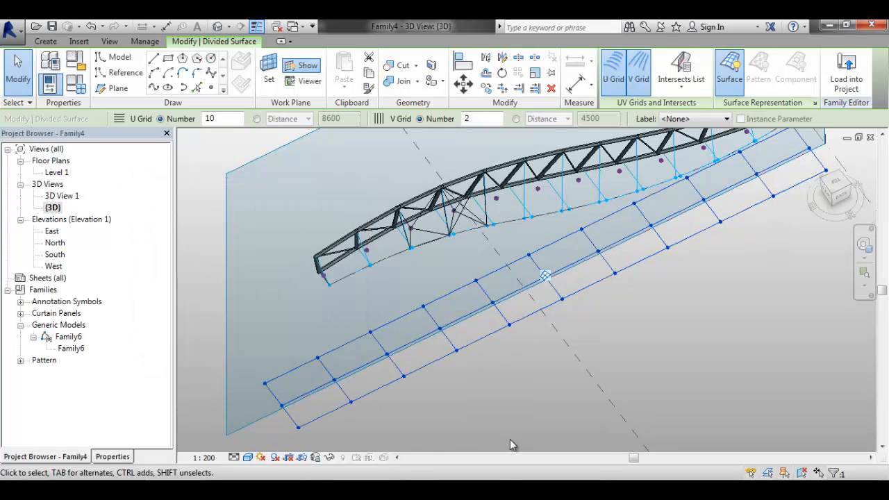
- Start a Family6 adaptive component and place its first four points on the nodes around one bay along the truss's underside
click(498, 402)
shift+middle_drag(498, 403, 510, 350)
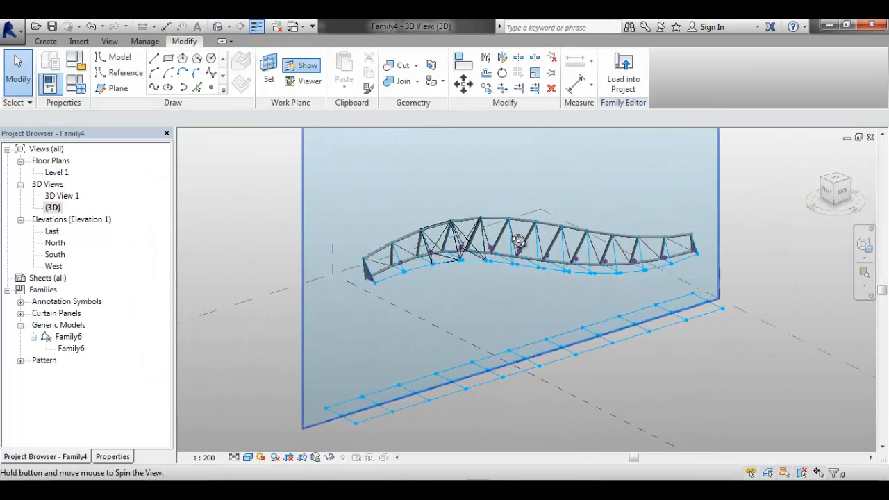
shift+middle_drag(518, 241, 400, 254)
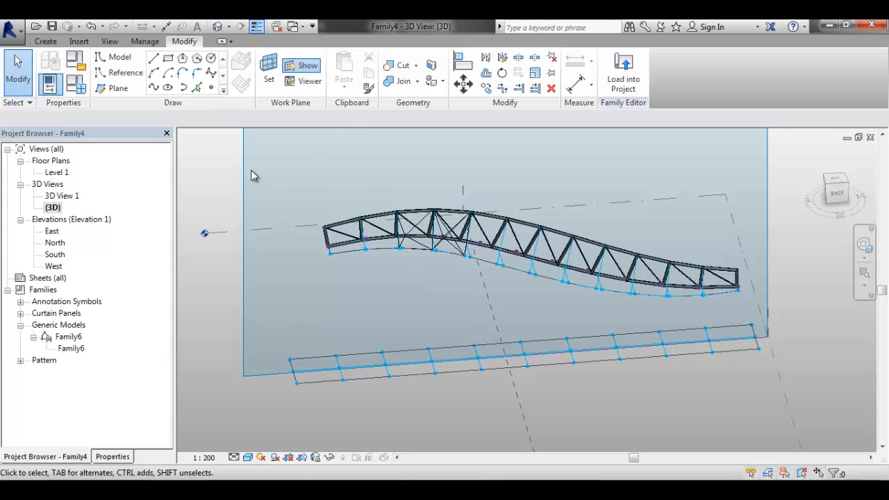
drag(72, 350, 232, 357)
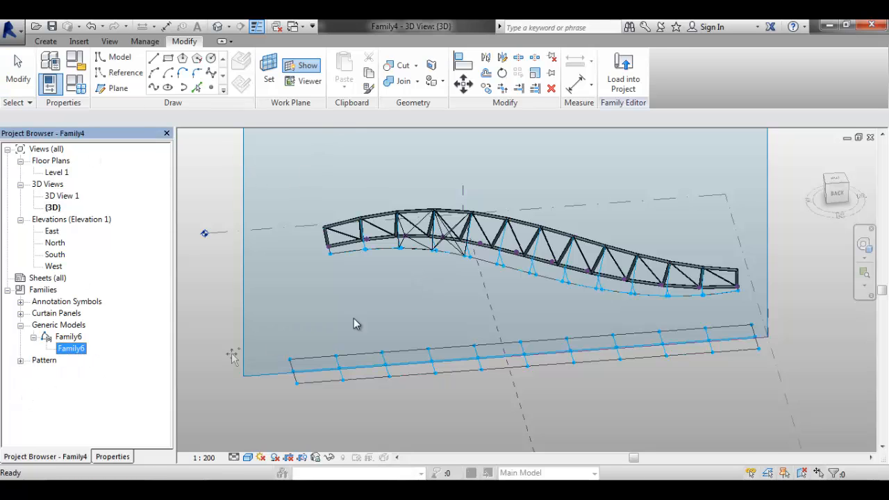
scroll(387, 238, up, 2)
scroll(405, 239, up, 3)
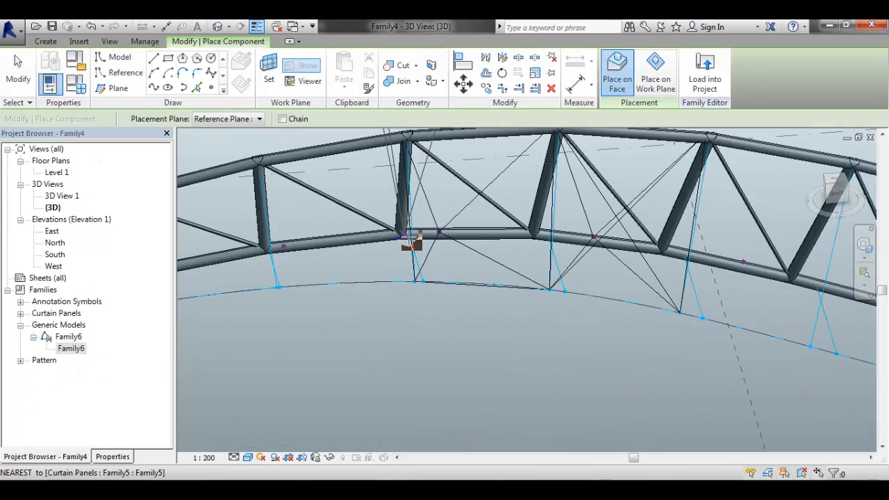
click(423, 282)
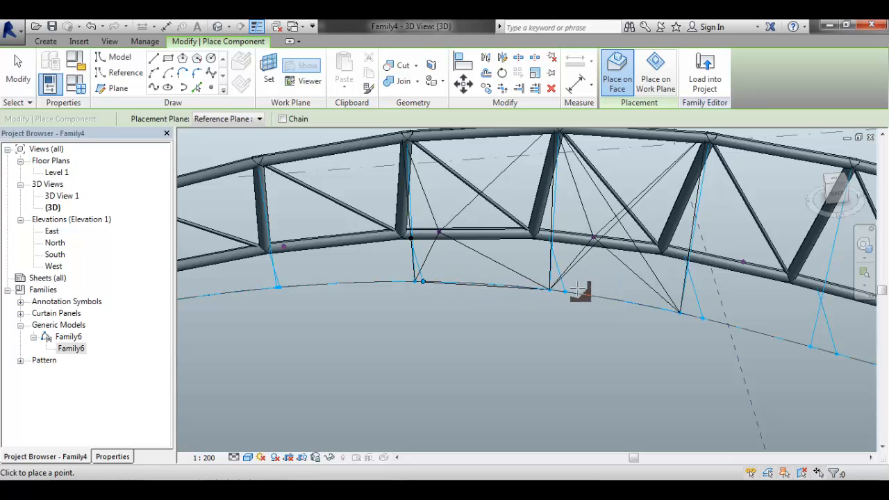
click(551, 242)
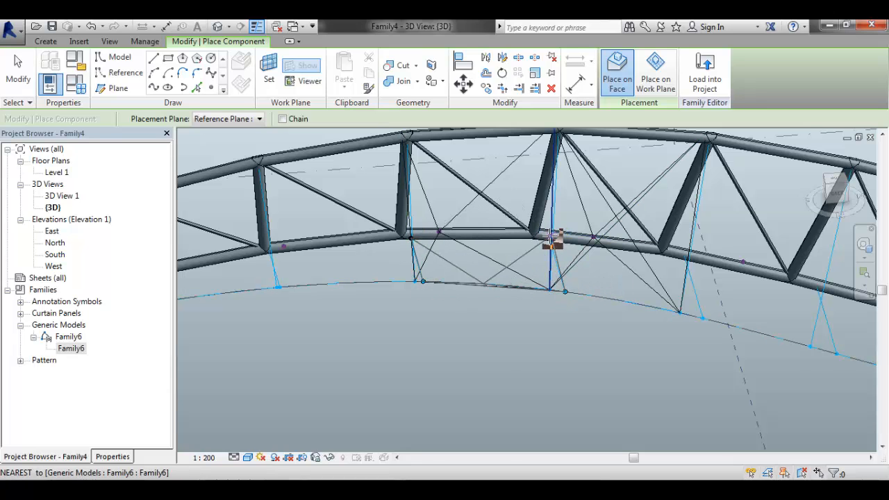
- Place the Family6 component's fifth point on a centre-row node of the divided ground surface and finish the placement
scroll(526, 271, down, 4)
scroll(520, 373, down, 2)
scroll(520, 425, up, 3)
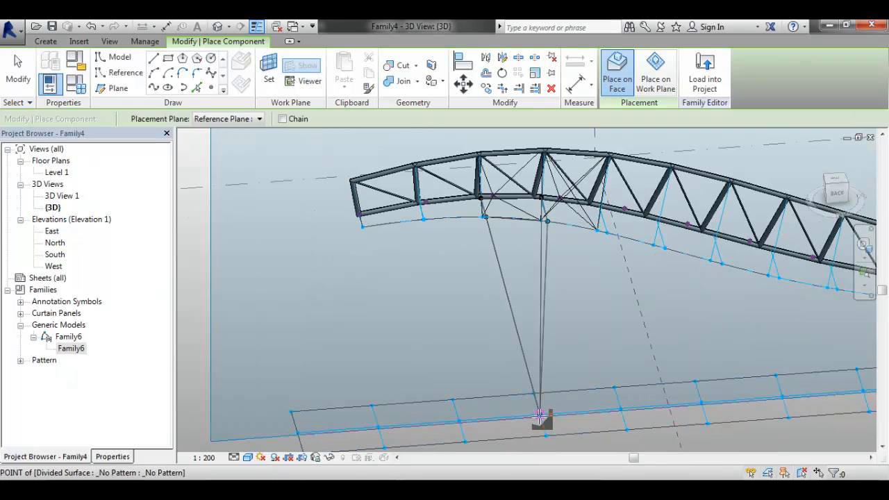
click(537, 419)
scroll(422, 338, down, 2)
scroll(579, 298, up, 2)
key(Escape)
key(Escape)
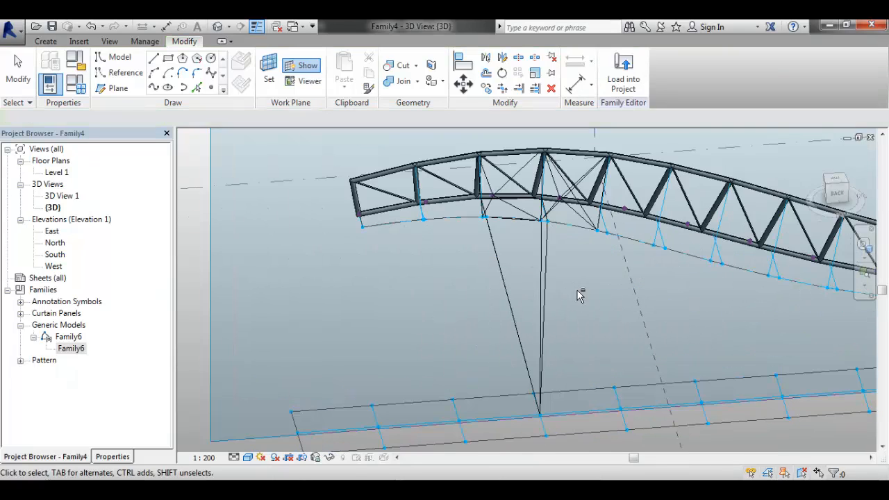
mouse_move(579, 298)
shift+middle_down()
mouse_move(740, 285)
mouse_move(591, 341)
mouse_move(575, 315)
shift+middle_up()
scroll(528, 244, up, 3)
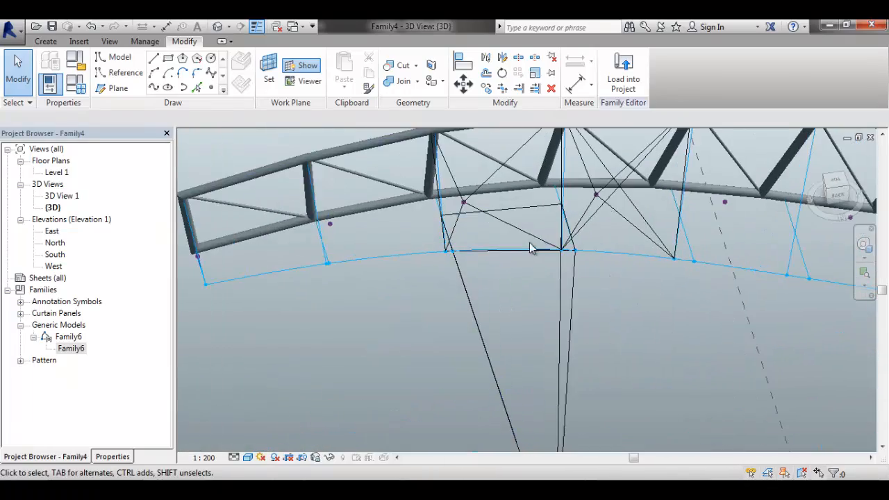
scroll(507, 223, down, 1)
shift+middle_drag(507, 222, 528, 231)
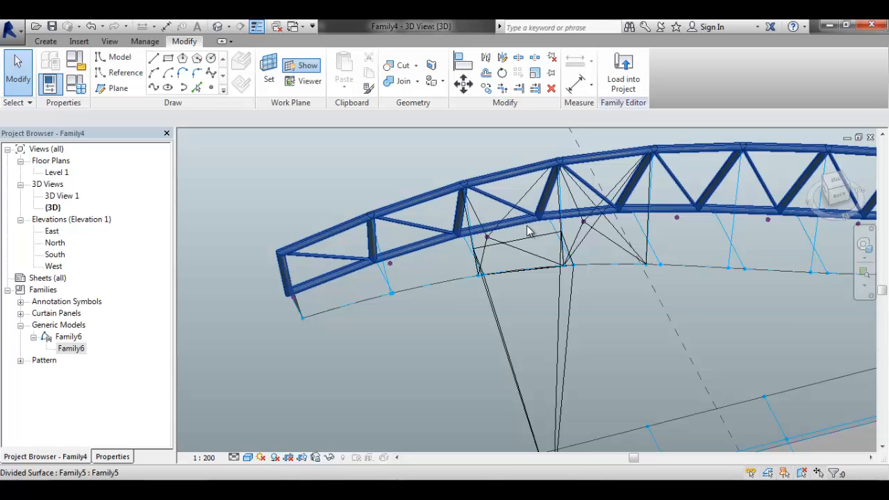
key(Escape)
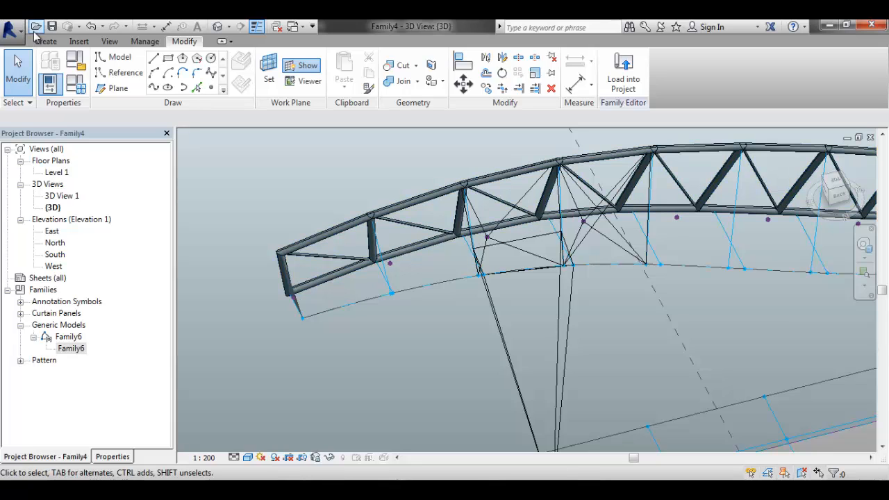
- Save the truss family in the Class 05 folder under the name "Truss and Column"
click(10, 28)
mouse_move(44, 177)
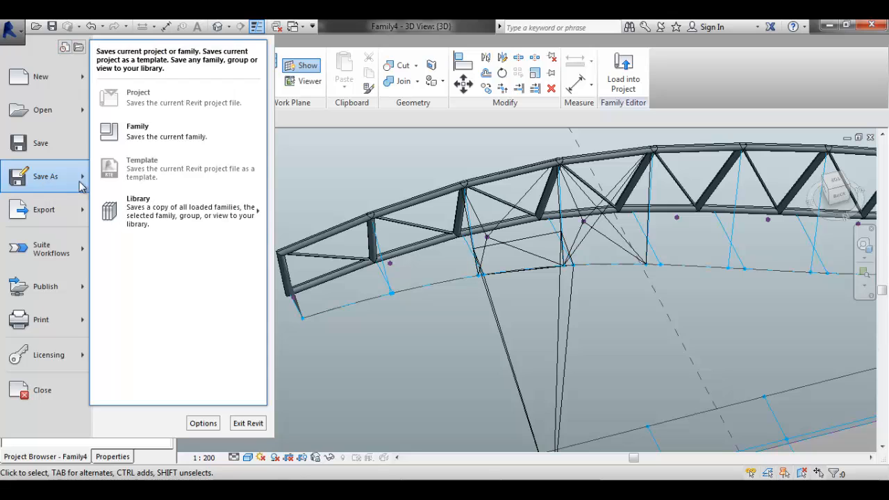
click(132, 125)
click(178, 205)
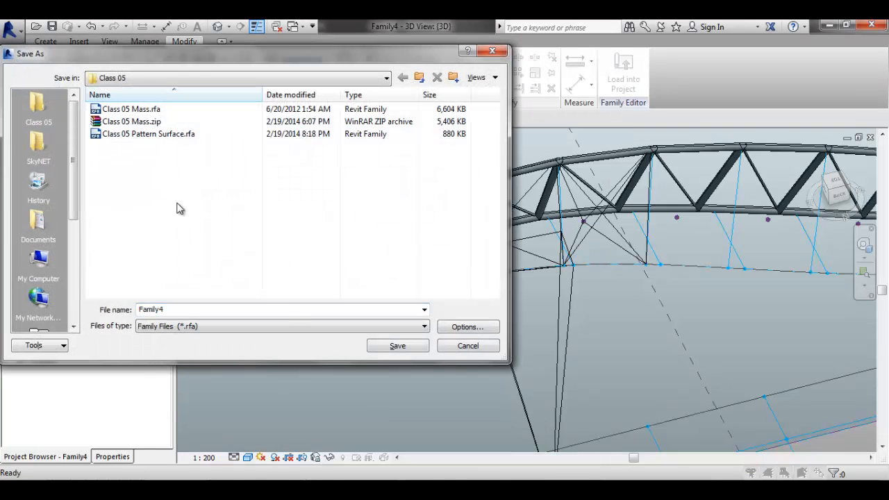
double_click(178, 308)
key(BackSpace)
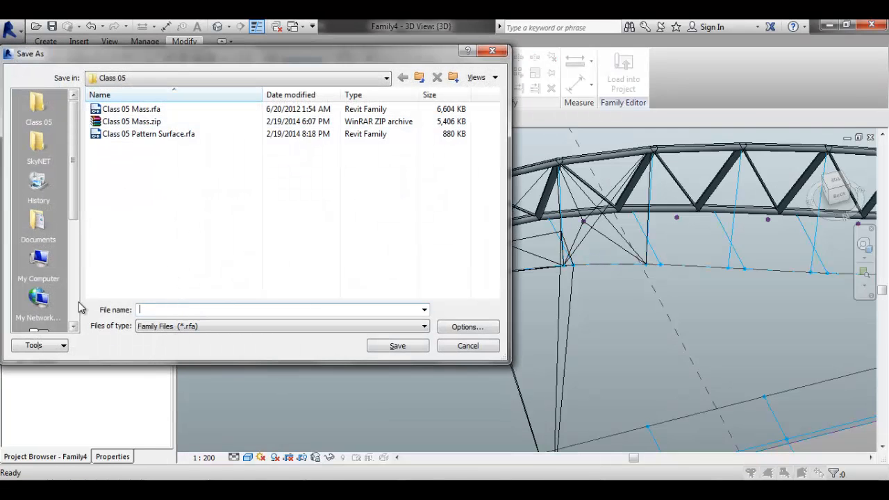
text(Truss and Column)
key(Return)
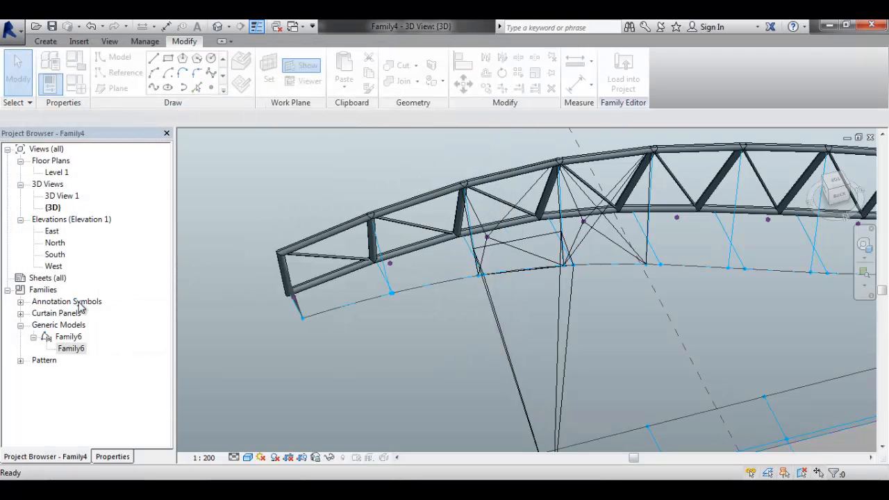
- Close the {3D} and Level 1 views of Truss and Column.rfa
scroll(542, 298, down, 3)
middle_drag(587, 319, 479, 302)
middle_drag(636, 321, 500, 310)
scroll(682, 314, down, 2)
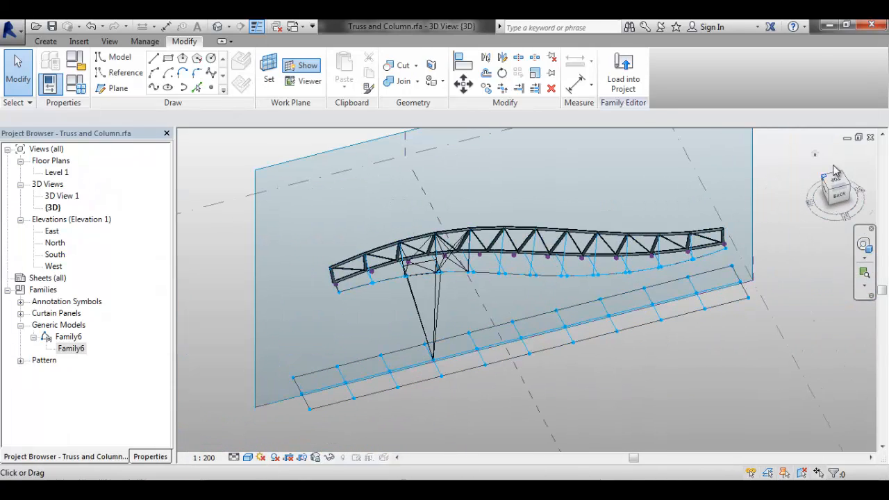
click(870, 137)
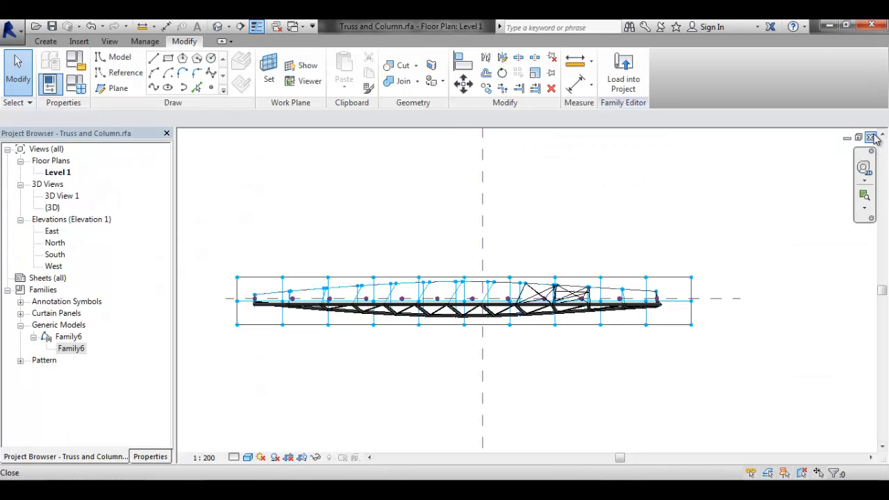
click(871, 138)
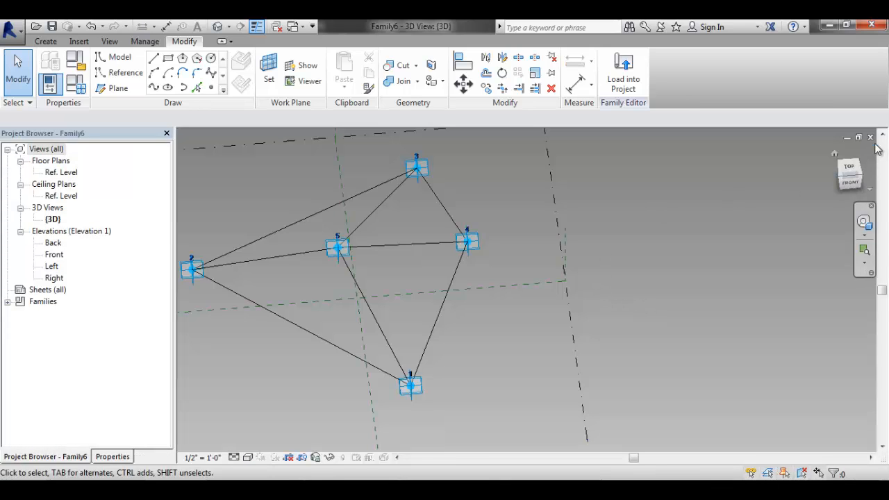
- Close Family6 and Family5 without saving their changes
click(871, 137)
click(492, 260)
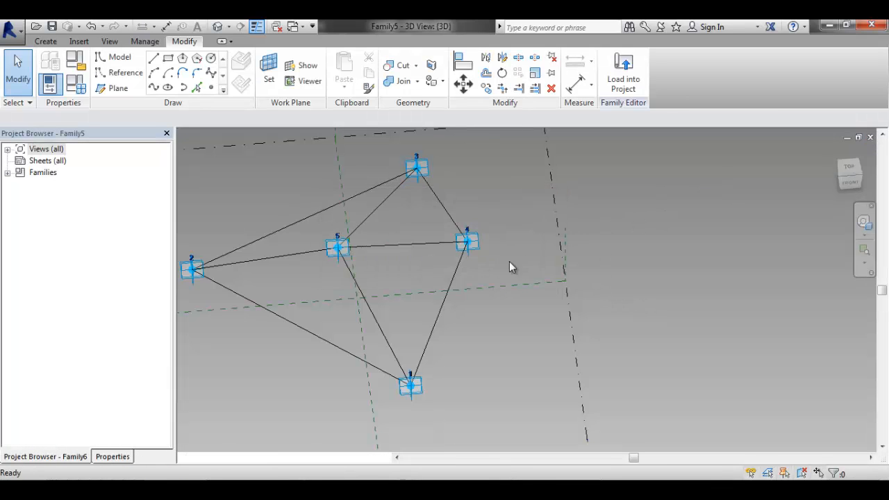
click(871, 138)
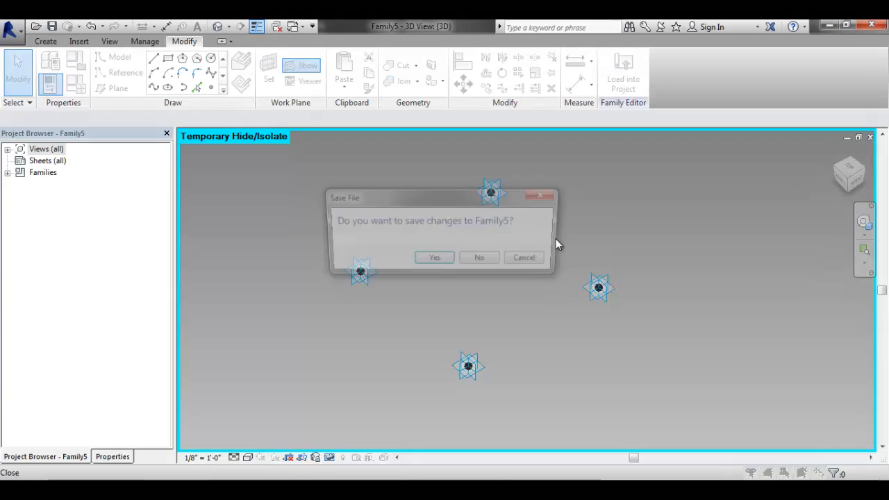
click(492, 260)
- Close the {3D} and Level 1 views of Class 05 Pattern Surface.rfa
click(870, 137)
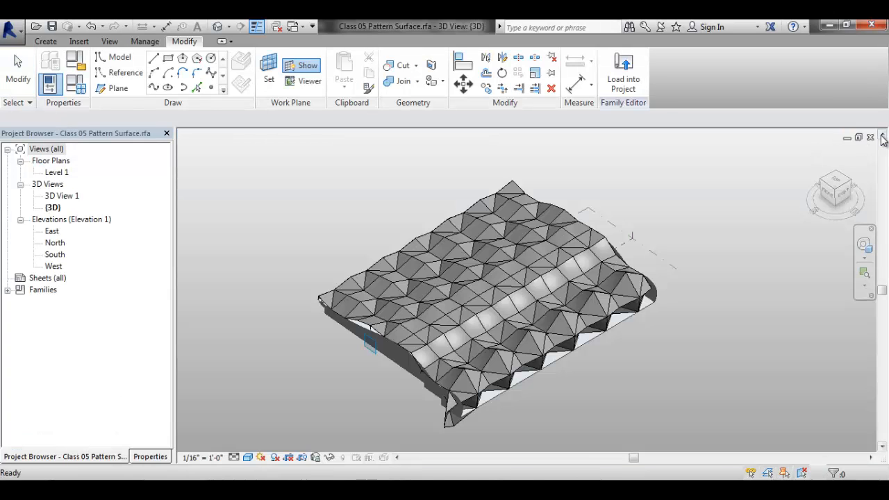
click(871, 138)
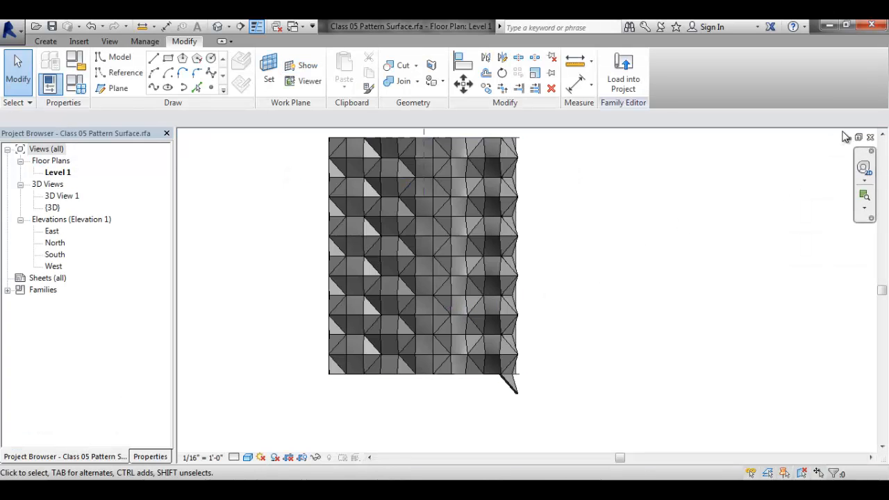
click(872, 138)
click(875, 139)
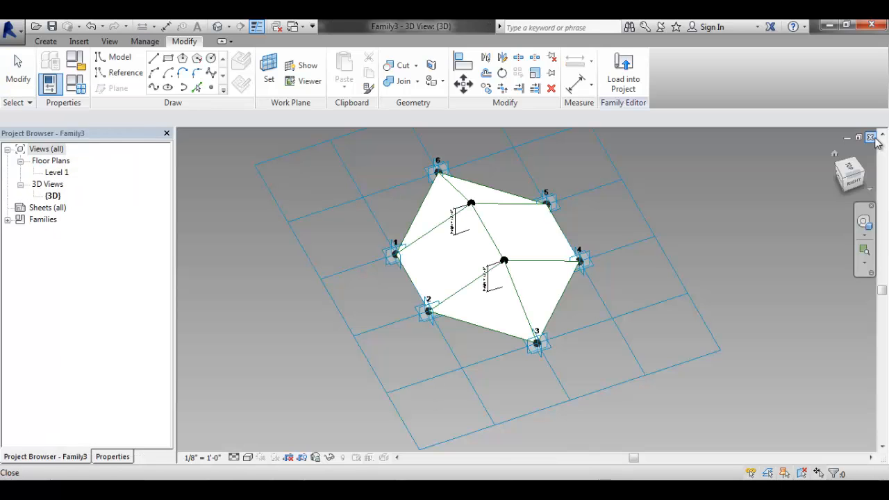
- Close the {3D} and Level 1 views of Family3 and discard its changes
click(875, 138)
click(871, 137)
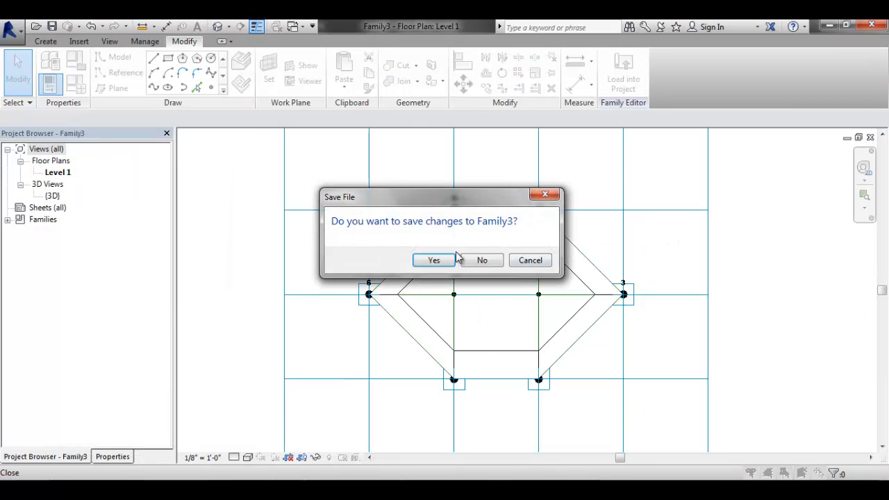
click(482, 259)
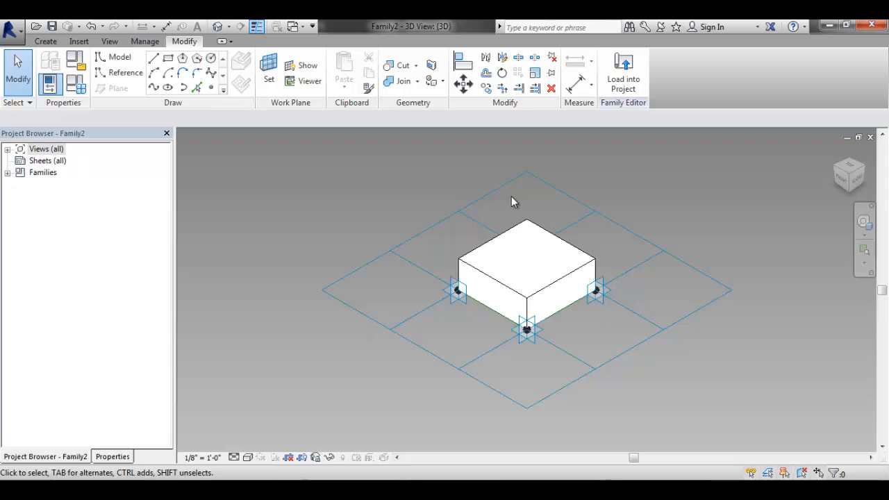
- Close Family2 and Family1 without saving their changes, and exit Revit
click(870, 137)
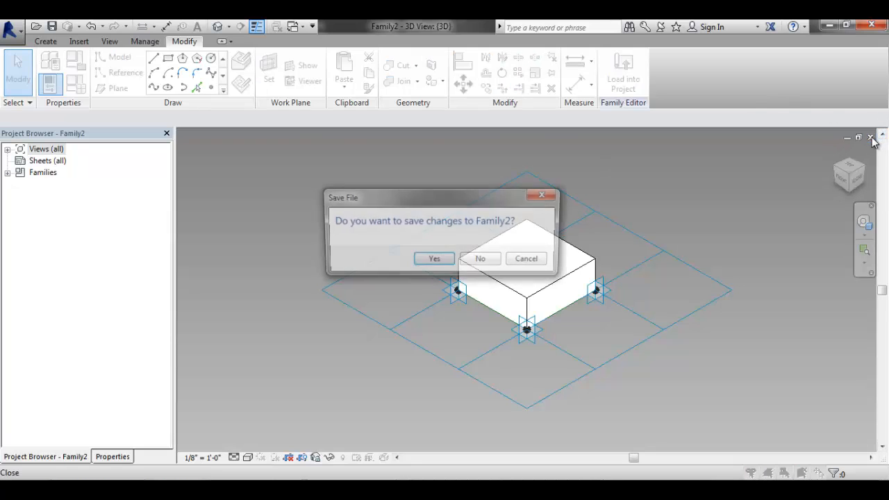
click(488, 261)
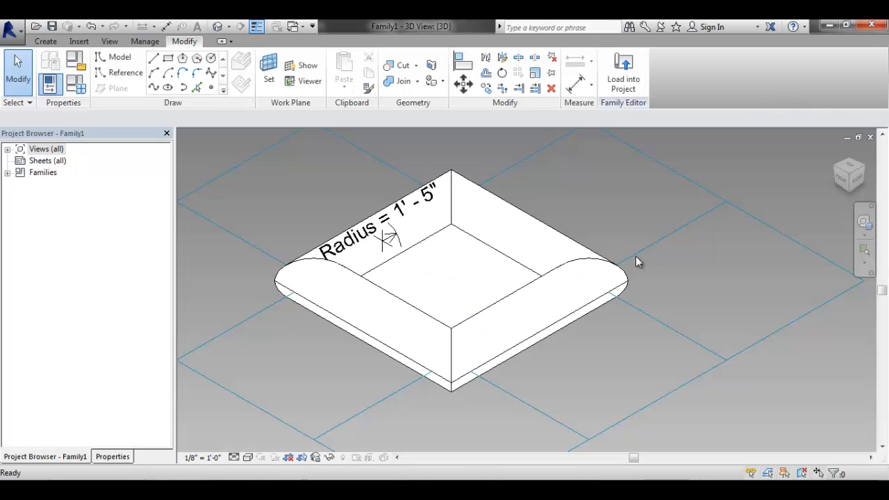
click(870, 138)
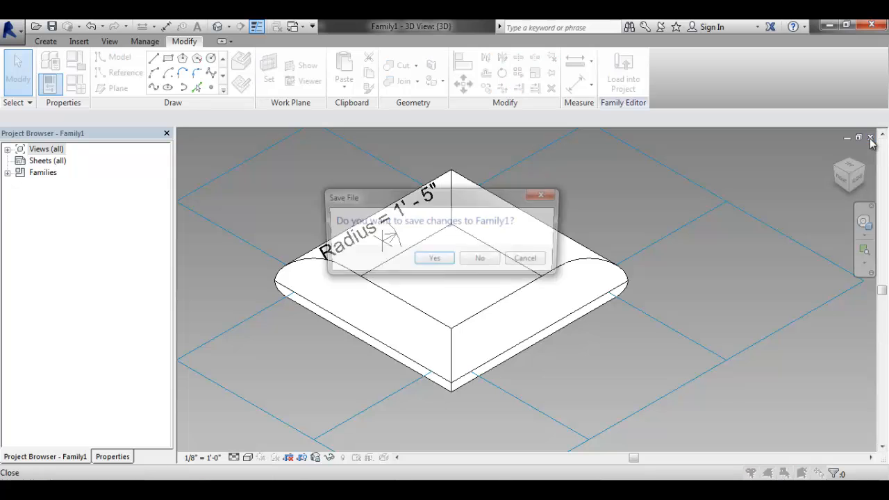
click(486, 261)
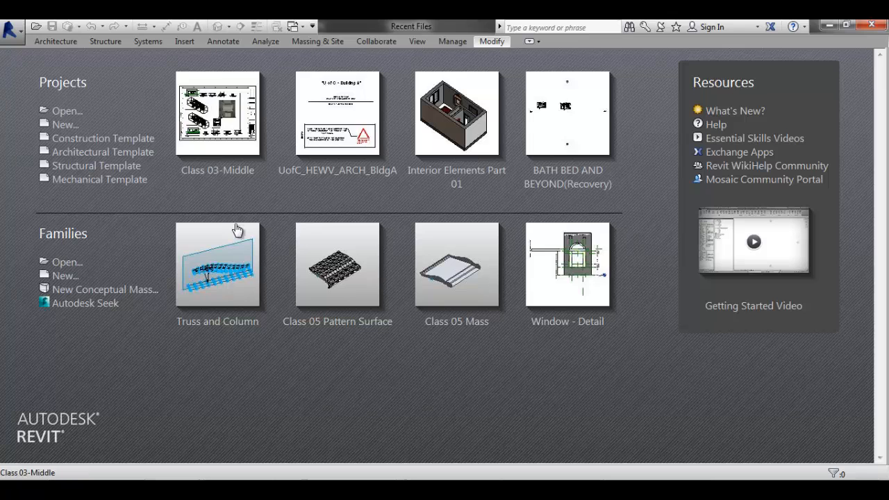
click(879, 28)
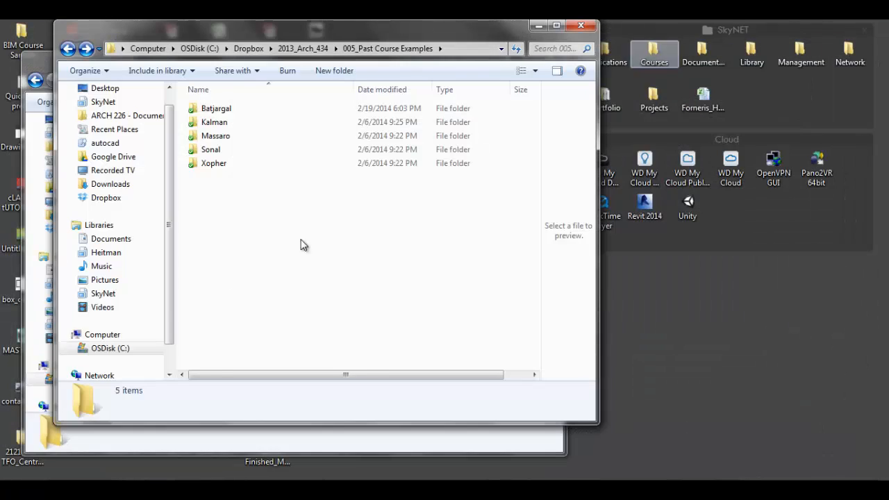
- Close the 005_Past Course Examples folder window, cancel the archive dialog, and close the Class 05 folder window
click(591, 28)
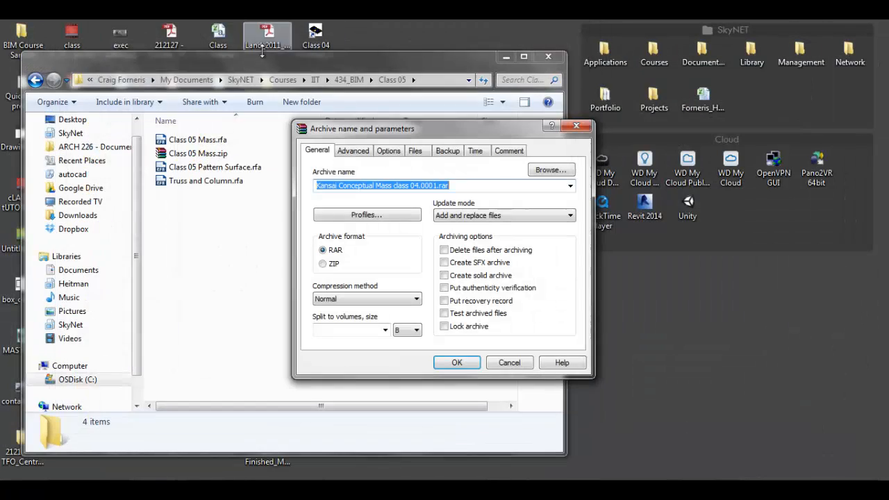
key(Escape)
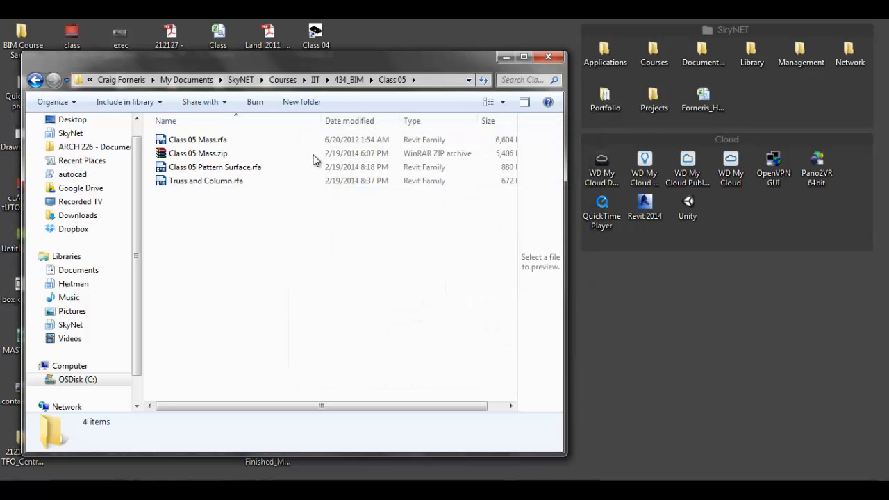
click(547, 58)
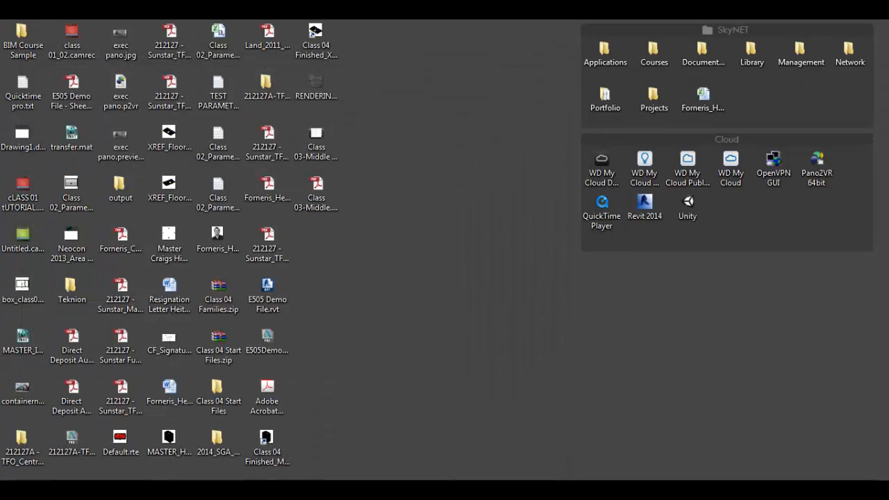
- Bring up and close the remaining Class 05 and Course Documents folder windows
click(417, 490)
click(796, 50)
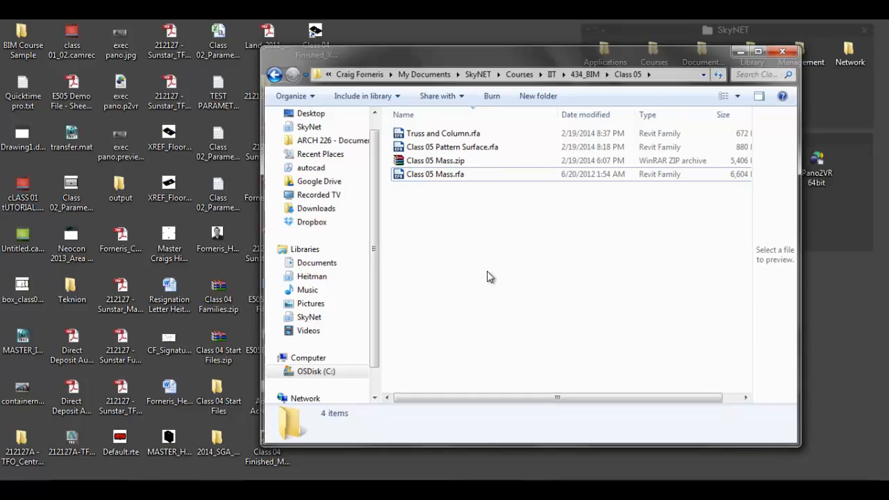
click(306, 490)
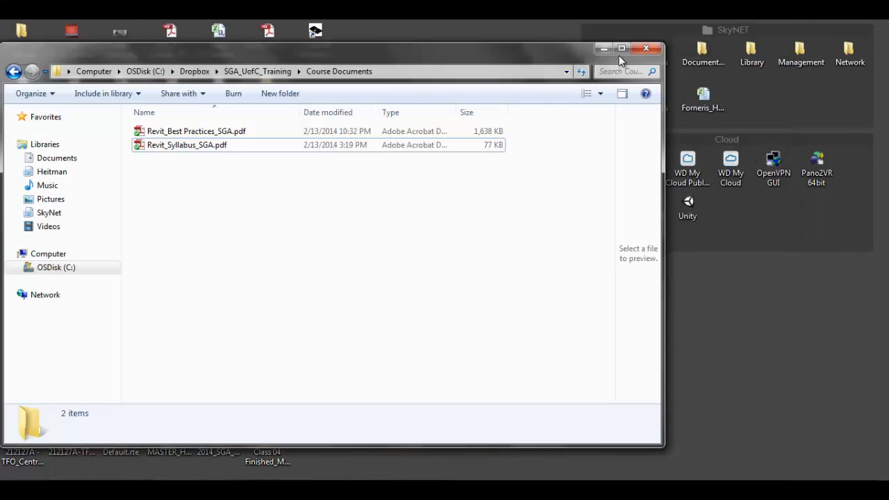
click(646, 48)
click(421, 489)
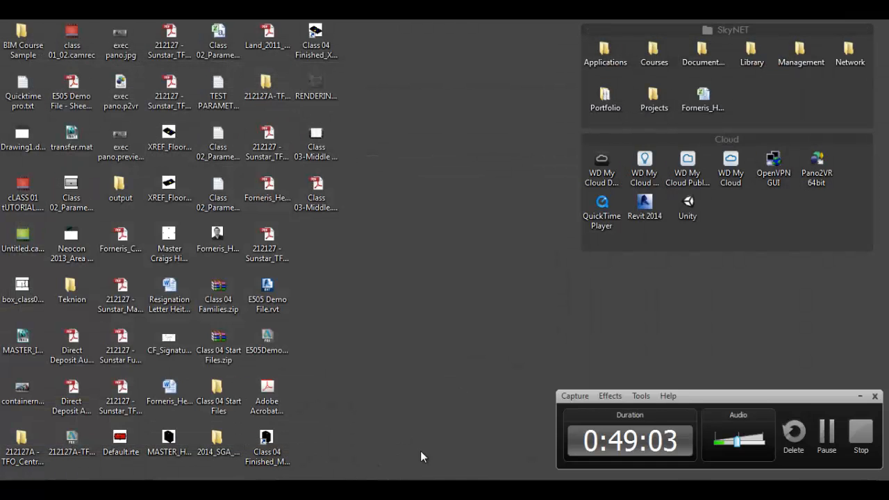